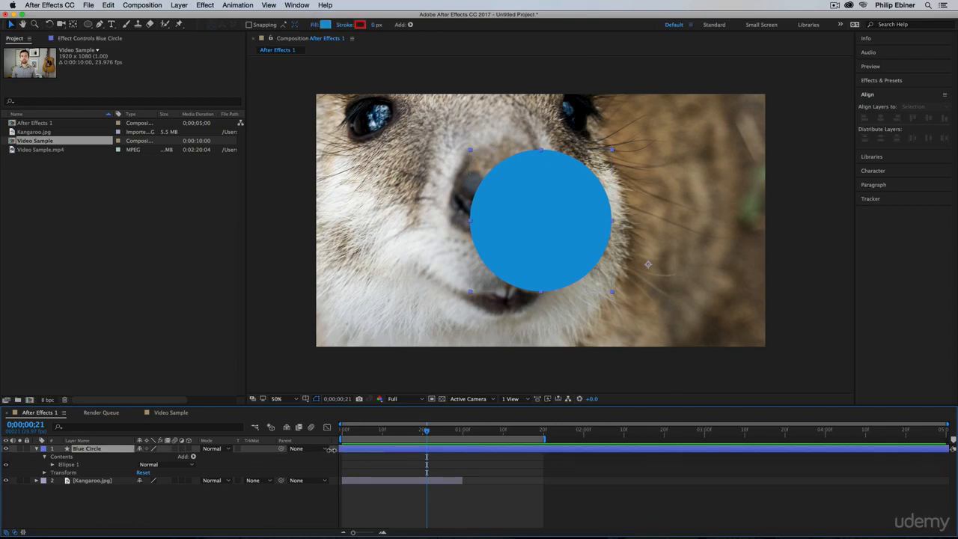
Extend the Kangaroo.jpg layer just past the end of the work area and return the playhead to the start of the composition.
left_click_drag(466, 481, 555, 481)
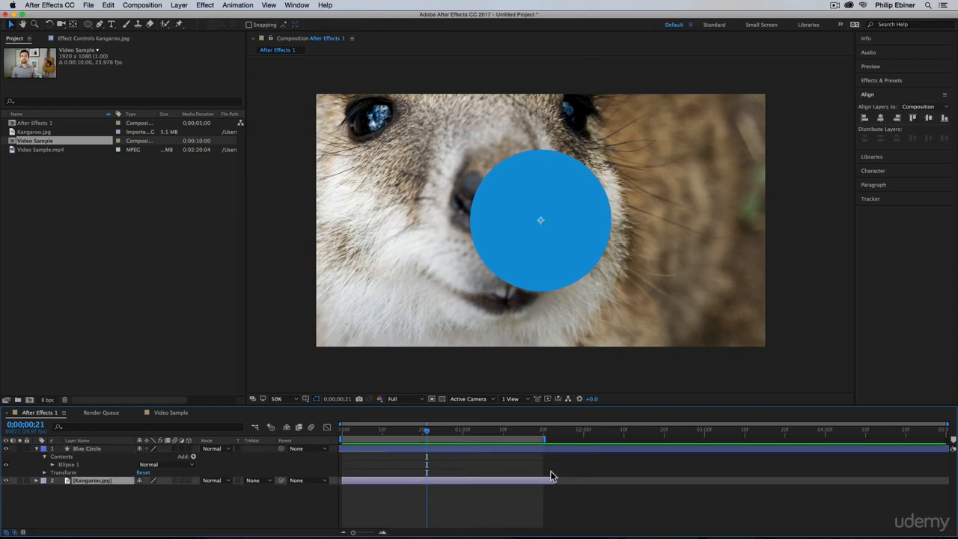
left_click_drag(428, 429, 341, 436)
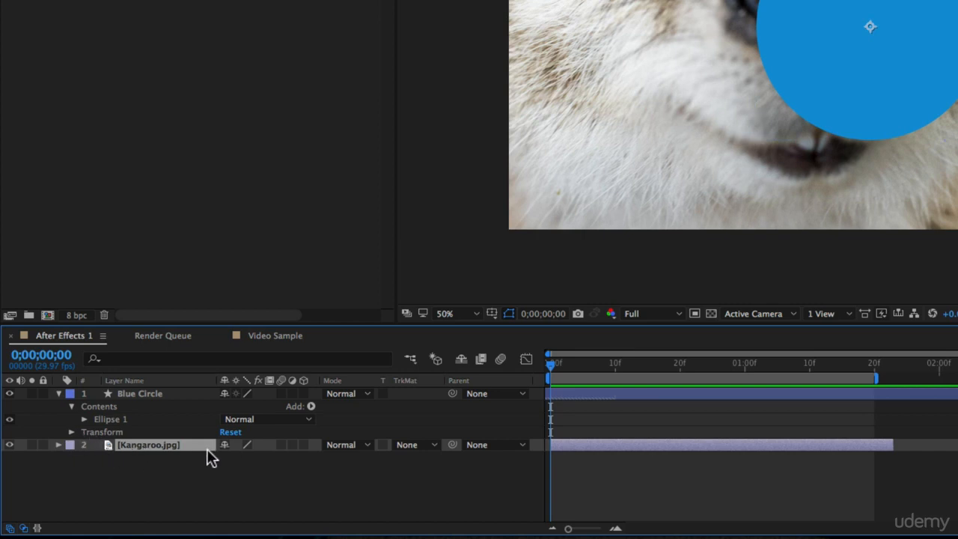
Reveal the Kangaroo.jpg layer's Transform properties and scale the image down to 49%.
left_click(59, 445)
left_click(70, 458)
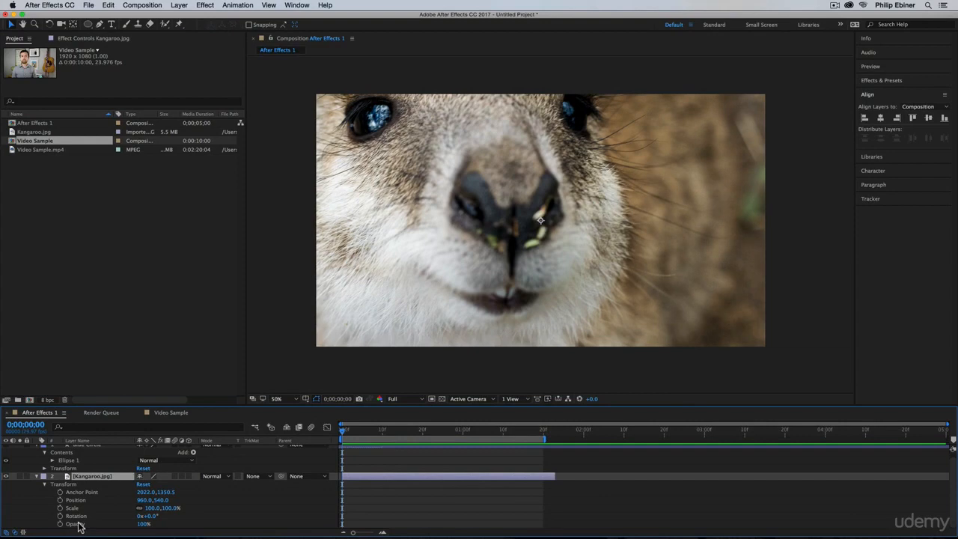
left_click(153, 508)
mouse_move(152, 508)
left_mouse_down()
mouse_move(121, 510)
mouse_move(149, 510)
mouse_move(136, 511)
left_mouse_up()
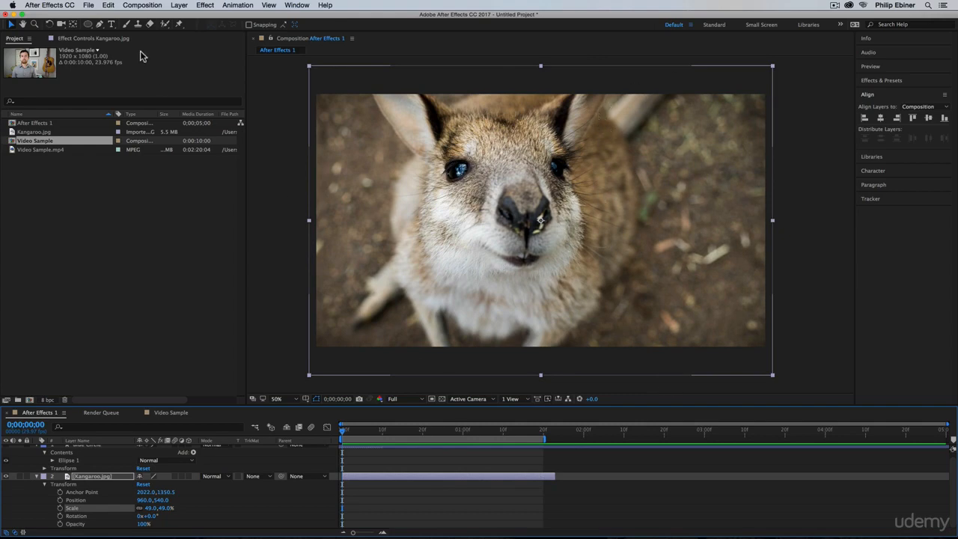
Move the Kangaroo layer's anchor point with the Pan Behind tool to about 707.7, 758.7, beside the kangaroo's ear.
left_click(73, 24)
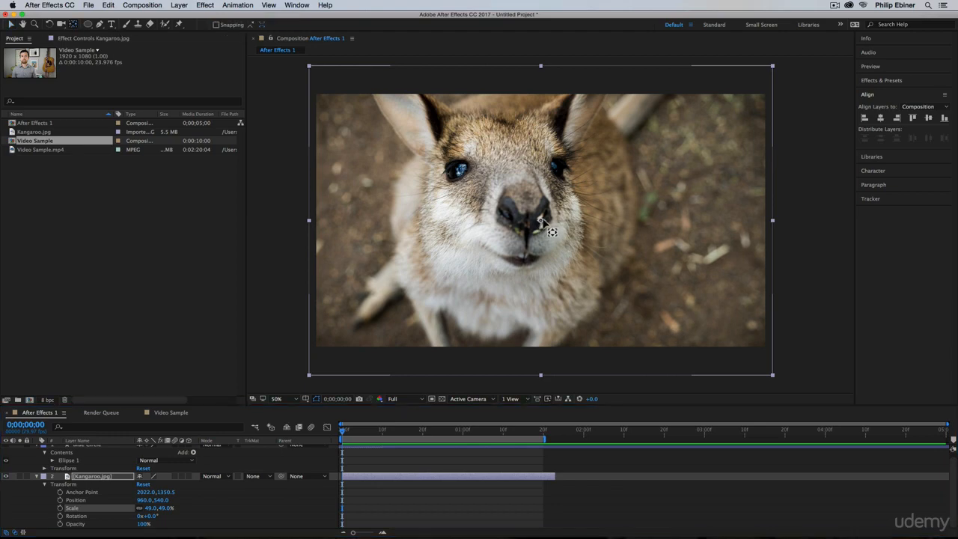
left_click_drag(540, 222, 646, 237)
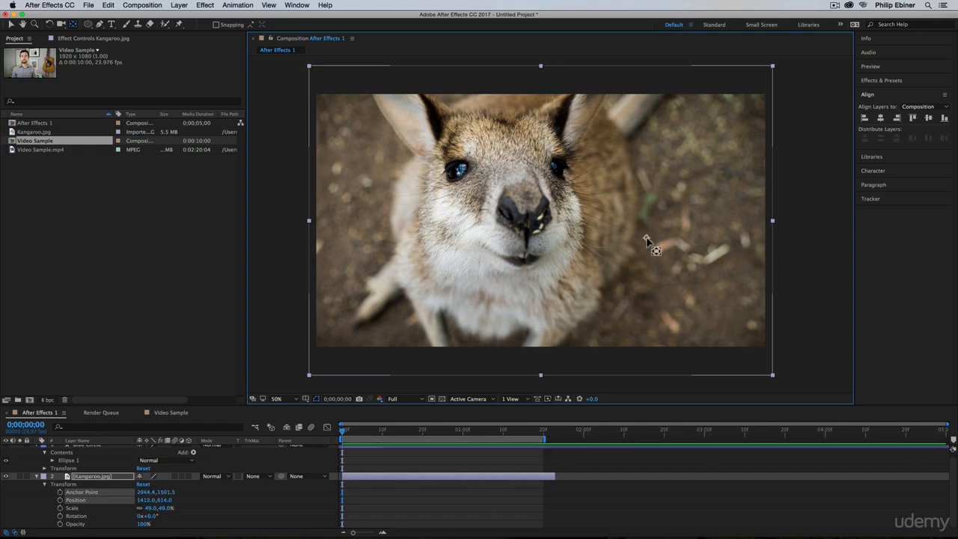
left_click_drag(649, 241, 390, 153)
left_click(12, 24)
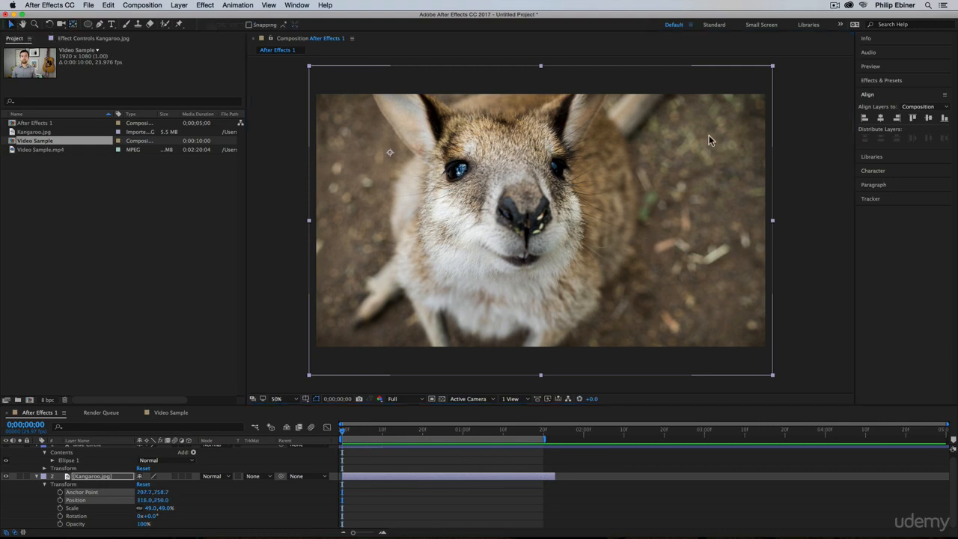
Move the kangaroo image slightly upward and set its horizontal position to 550.
left_click_drag(571, 238, 573, 213)
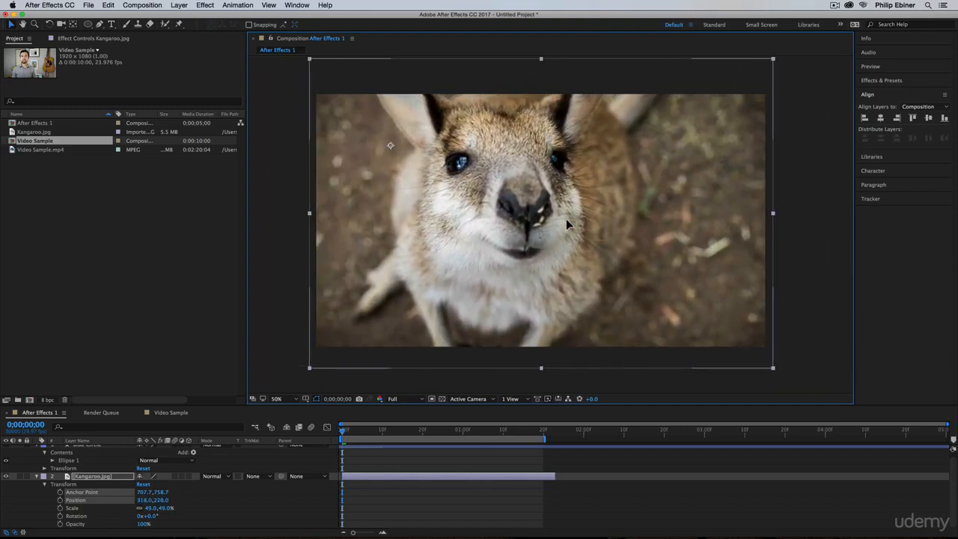
mouse_move(143, 500)
left_mouse_down()
mouse_move(299, 503)
mouse_move(40, 517)
mouse_move(270, 487)
mouse_move(132, 492)
mouse_move(142, 500)
left_mouse_up()
left_click(144, 500)
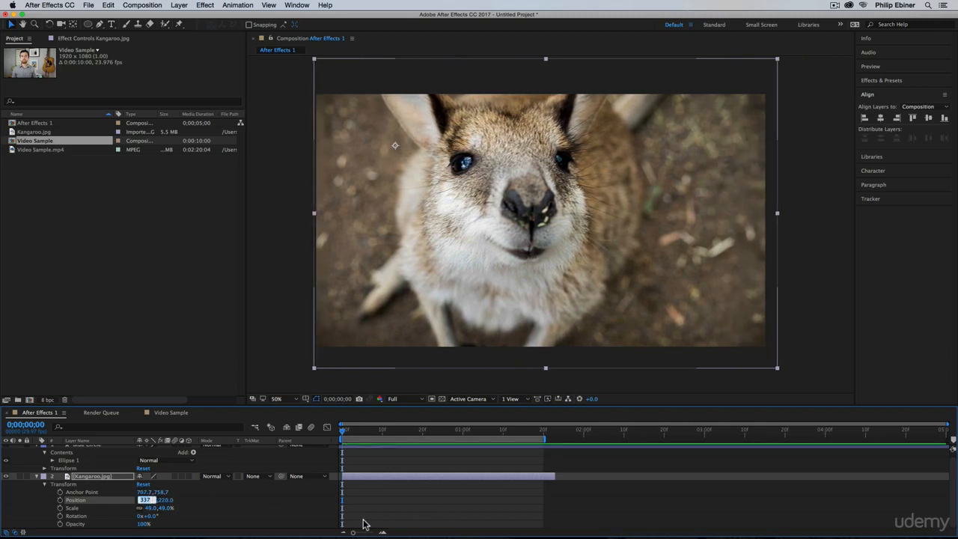
type("550")
key("Return")
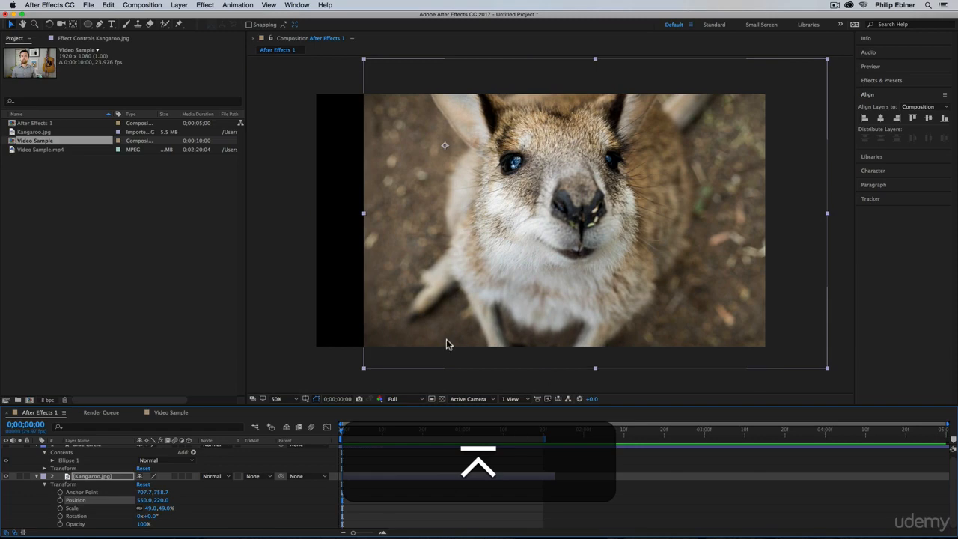
Set the Kangaroo layer's scale to 100% with proportions linked.
left_click(165, 508)
type("10")
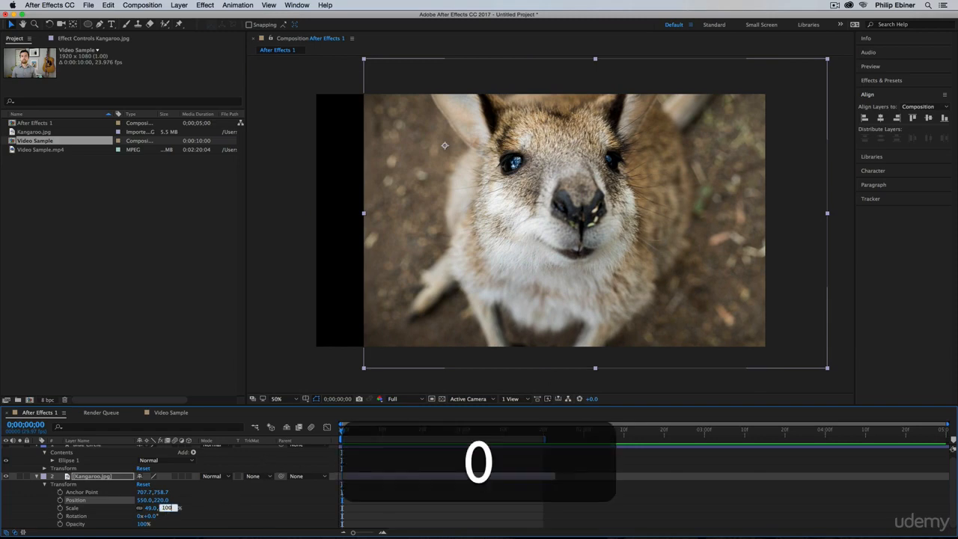
type("0")
key("Return")
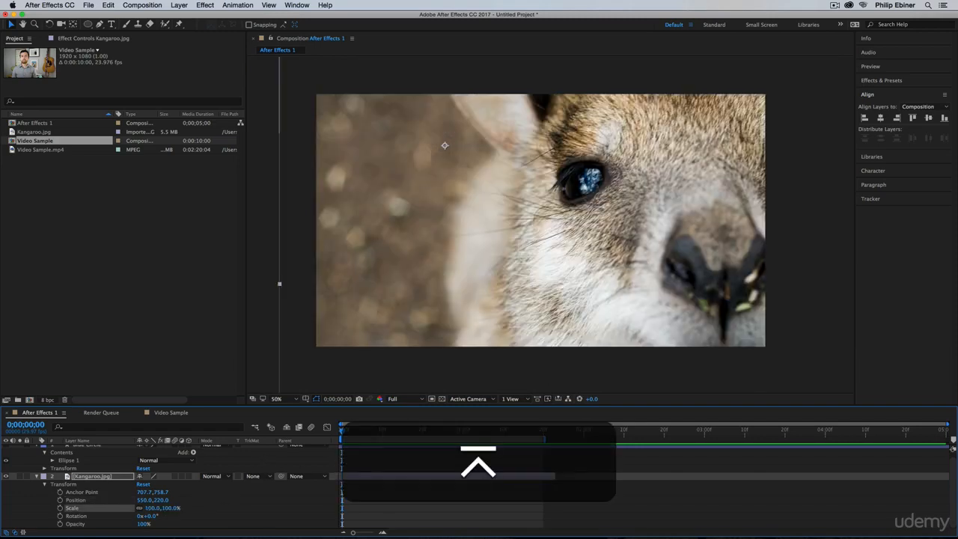
Set the Kangaroo layer's linked scale to 25%.
left_click(151, 507)
type("25")
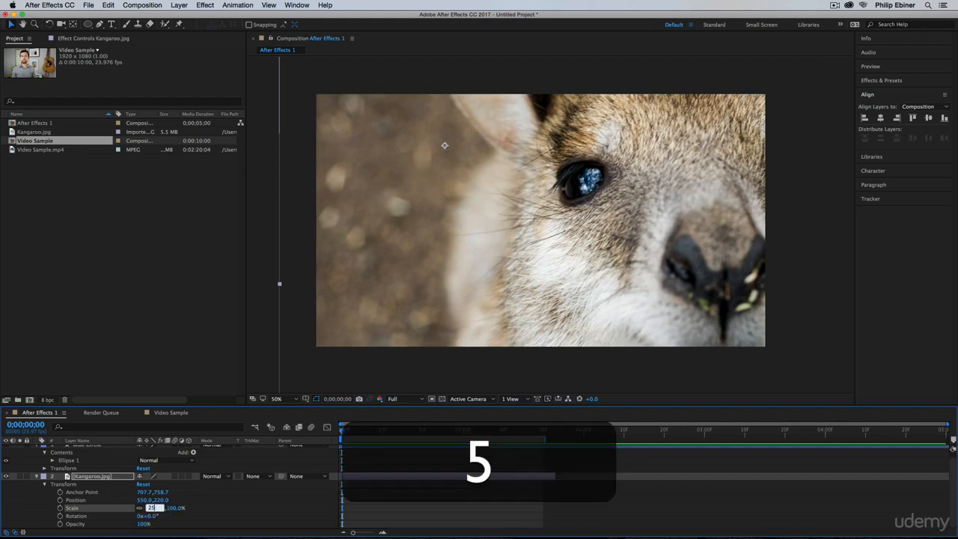
key("Return")
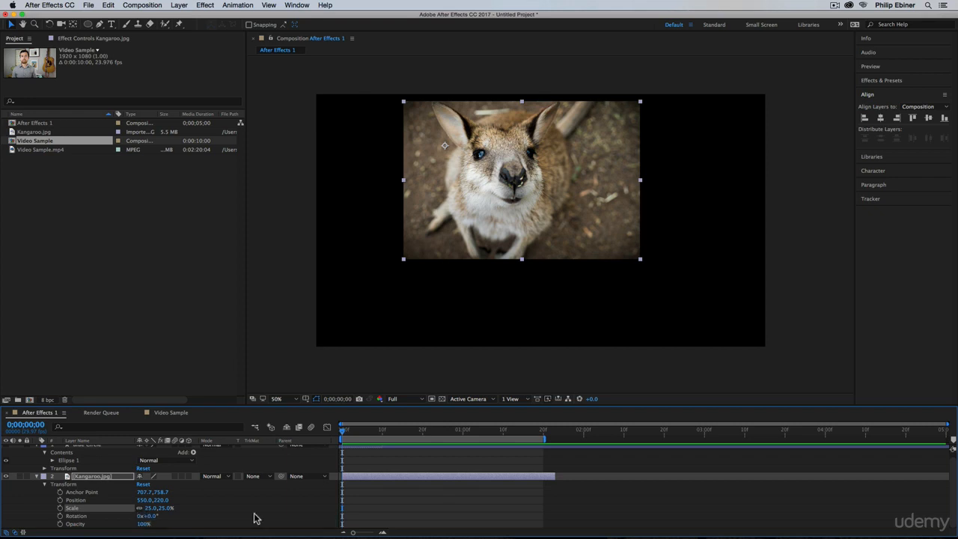
Unlink the Kangaroo layer's scale proportions and mirror the image horizontally with a negative horizontal scale.
left_click(141, 509)
mouse_move(166, 512)
left_mouse_down()
mouse_move(182, 512)
mouse_move(142, 510)
mouse_move(185, 516)
left_mouse_up()
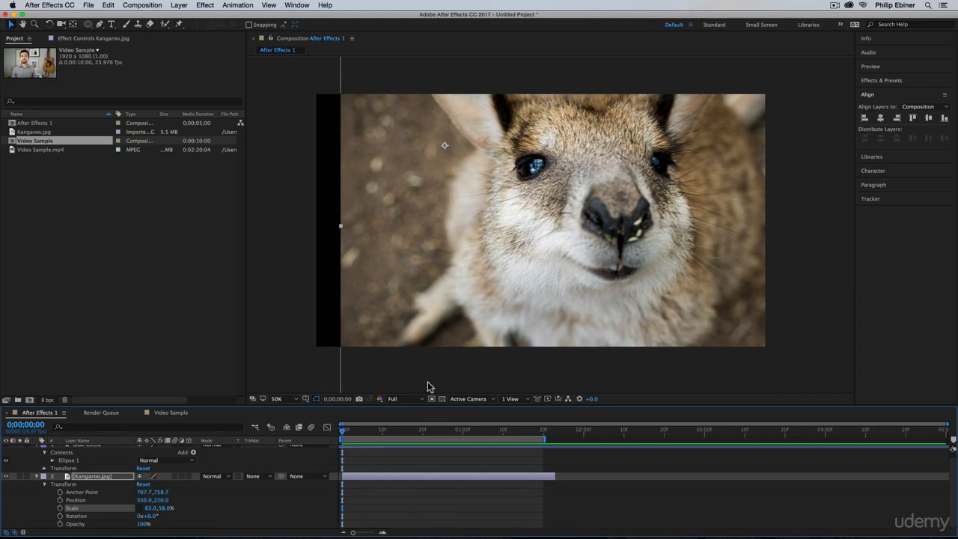
left_click_drag(147, 509, 114, 527)
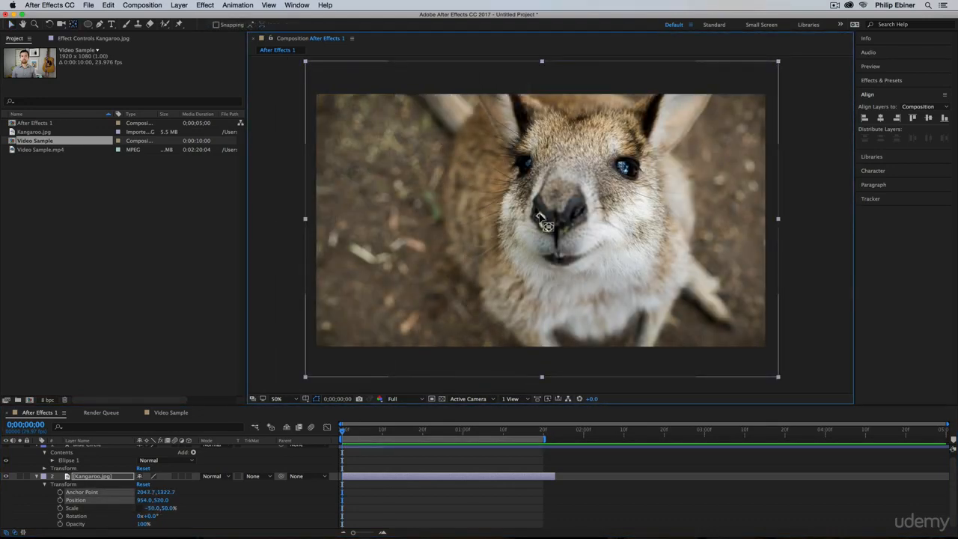
Snap the Kangaroo layer's anchor point to the image centre and set the horizontal scale to 50%.
mouse_move(540, 216)
left_mouse_down()
mouse_move(633, 195)
mouse_move(546, 163)
mouse_move(475, 184)
mouse_move(586, 214)
mouse_move(610, 168)
mouse_move(641, 163)
mouse_move(625, 158)
mouse_move(581, 201)
mouse_move(550, 212)
mouse_move(503, 216)
mouse_move(483, 144)
mouse_move(439, 156)
mouse_move(492, 168)
mouse_move(505, 118)
mouse_move(440, 134)
mouse_move(550, 241)
mouse_move(567, 171)
mouse_move(558, 225)
mouse_move(601, 226)
mouse_move(550, 226)
mouse_move(548, 187)
mouse_move(546, 219)
mouse_move(646, 219)
mouse_move(546, 208)
mouse_move(558, 139)
mouse_move(613, 226)
mouse_move(492, 216)
mouse_move(555, 130)
mouse_move(556, 99)
mouse_move(548, 293)
mouse_move(556, 196)
mouse_move(545, 221)
mouse_move(542, 187)
mouse_move(543, 220)
left_mouse_up()
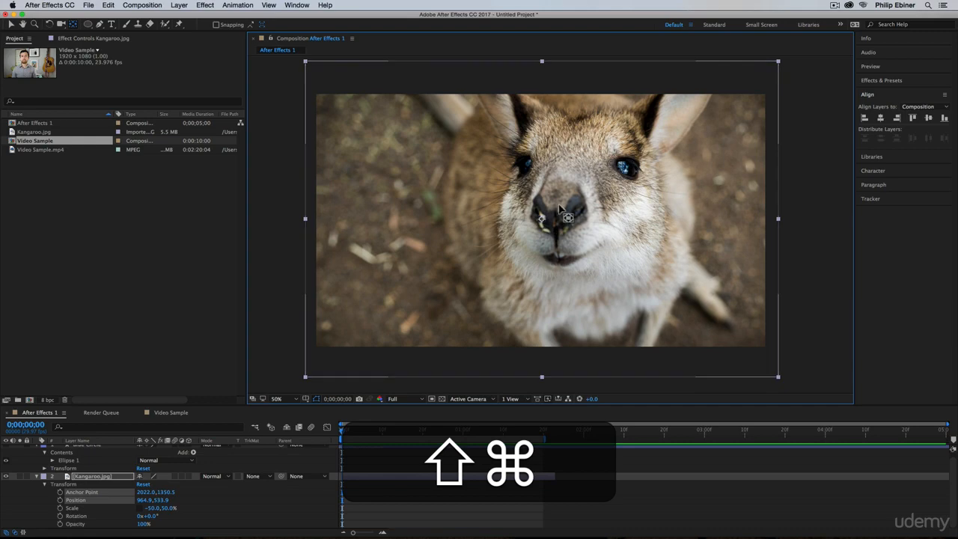
left_click(153, 509)
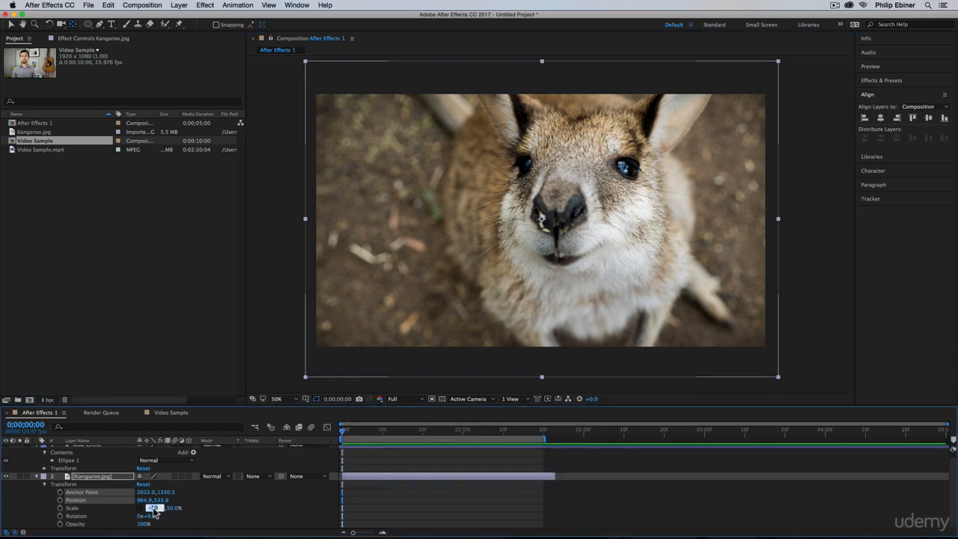
type("-50")
key("Return")
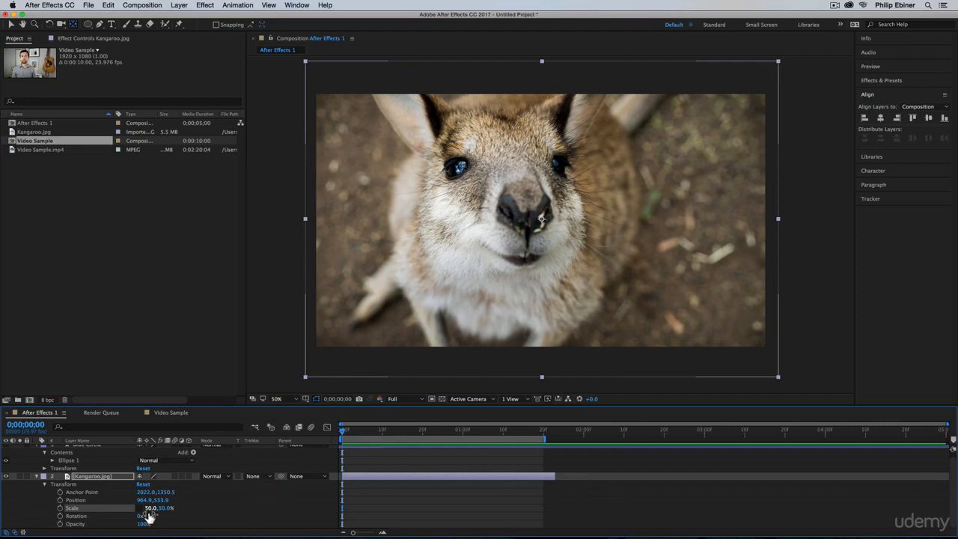
Try rotating the kangaroo image through its Rotation value and with the Rotation tool, undoing each change.
left_click_drag(145, 516, 152, 516)
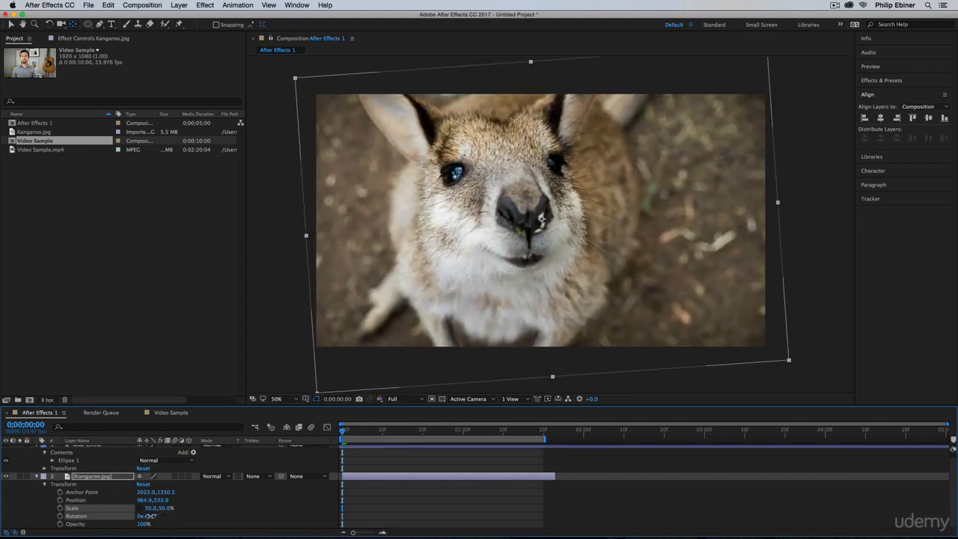
key("super+z")
left_click(48, 25)
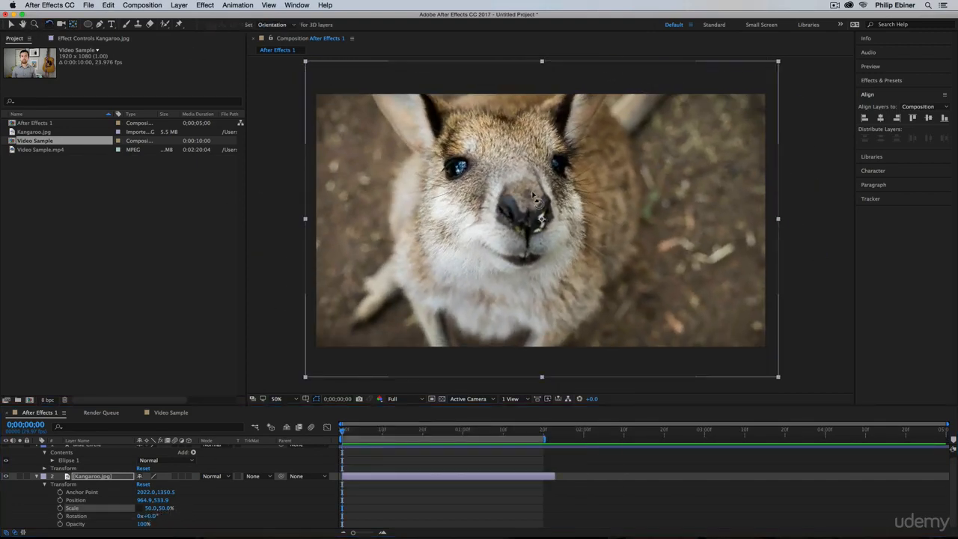
left_click_drag(640, 221, 689, 233)
key("super+z")
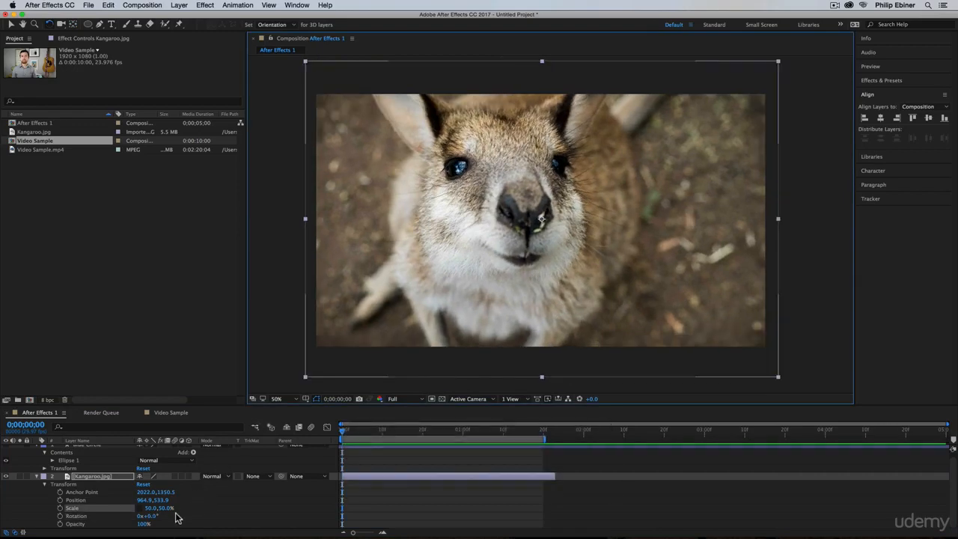
Set the Kangaroo layer's opacity to 50% and turn on the transparency grid in the composition view.
left_click_drag(142, 524, 164, 532)
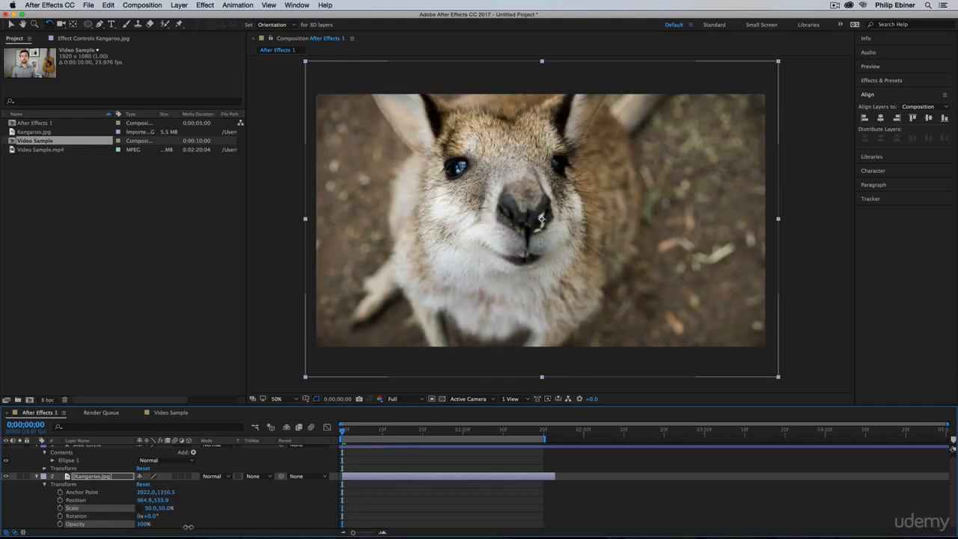
left_click_drag(187, 526, 162, 527)
left_click(141, 525)
type("50")
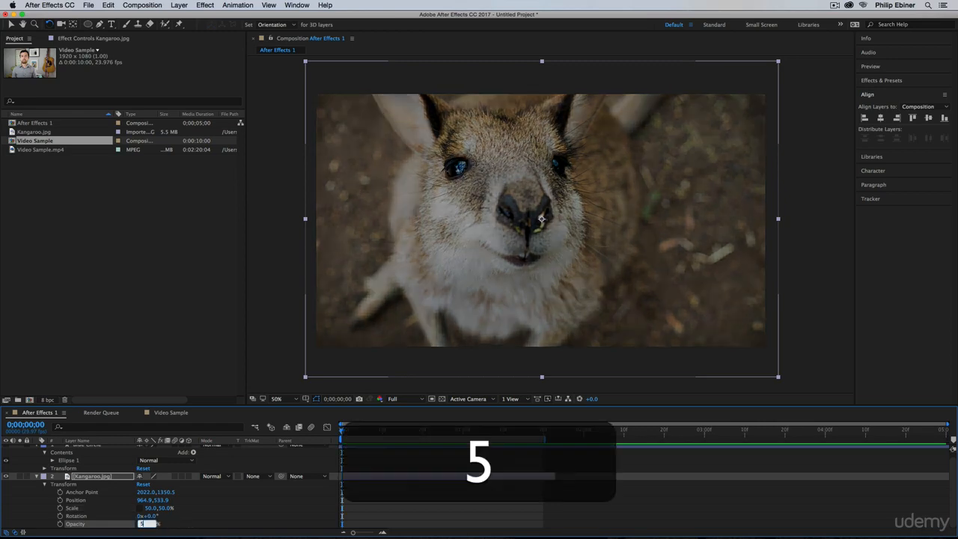
key("Return")
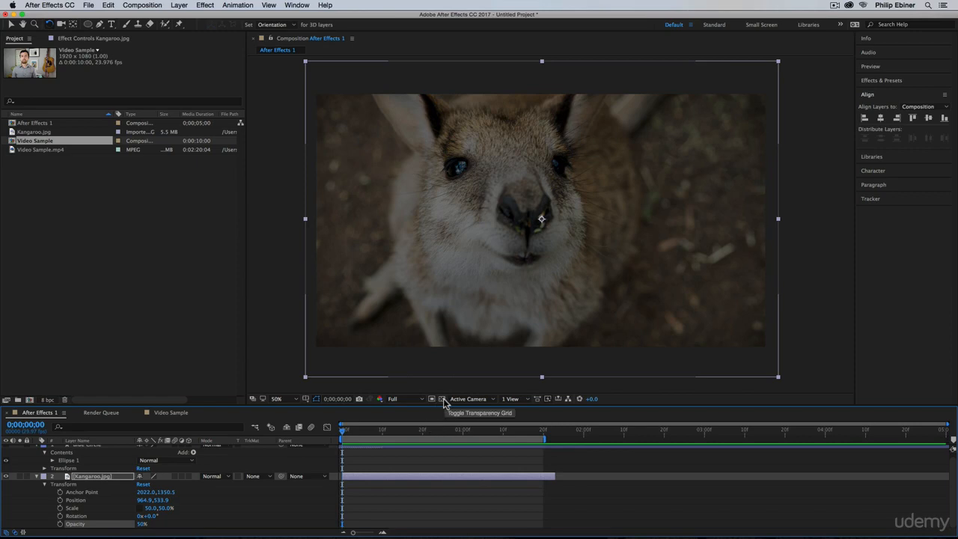
left_click(442, 399)
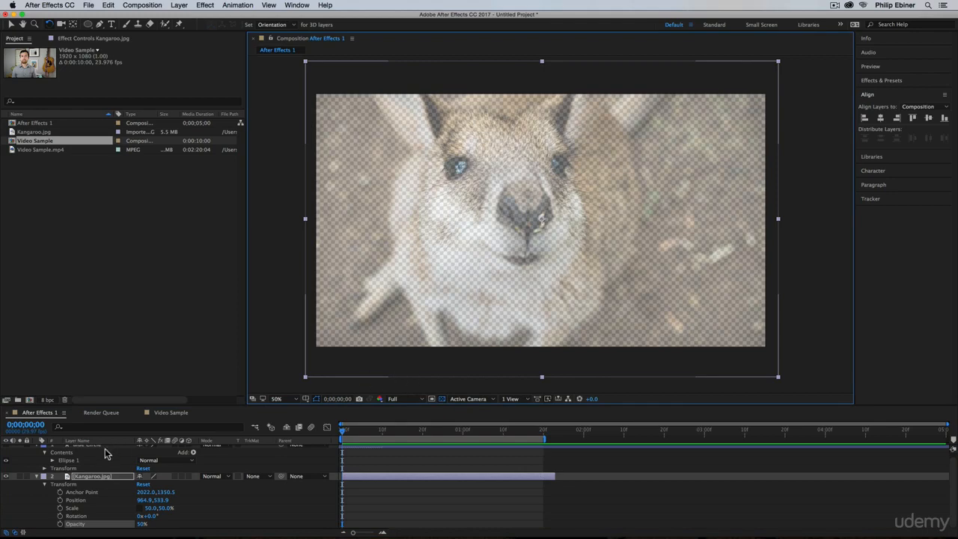
Place the Kangaroo layer above Blue Circle in the layer stack and make the Blue Circle layer visible.
scroll(86, 487, "up", 1)
left_click_drag(92, 481, 98, 449)
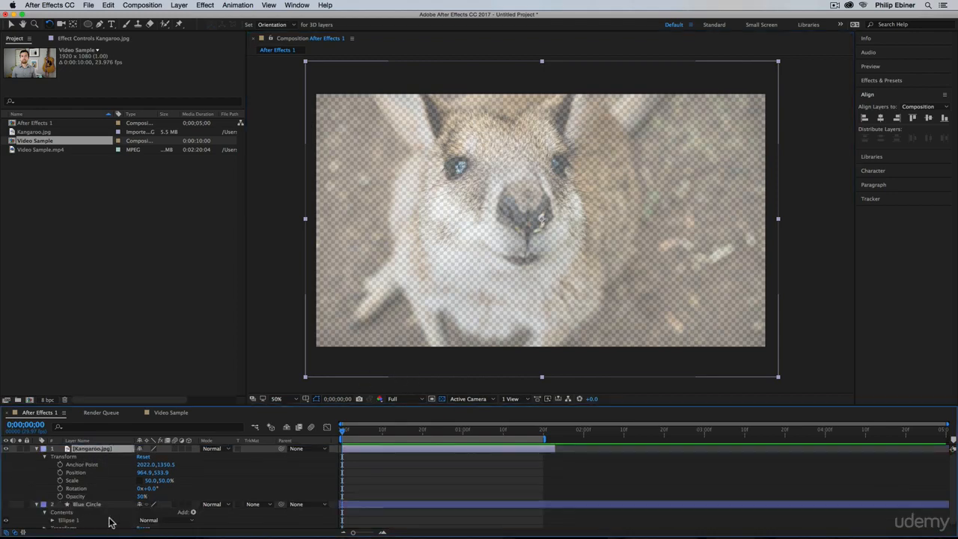
scroll(8, 517, "down", 1)
left_click(6, 500)
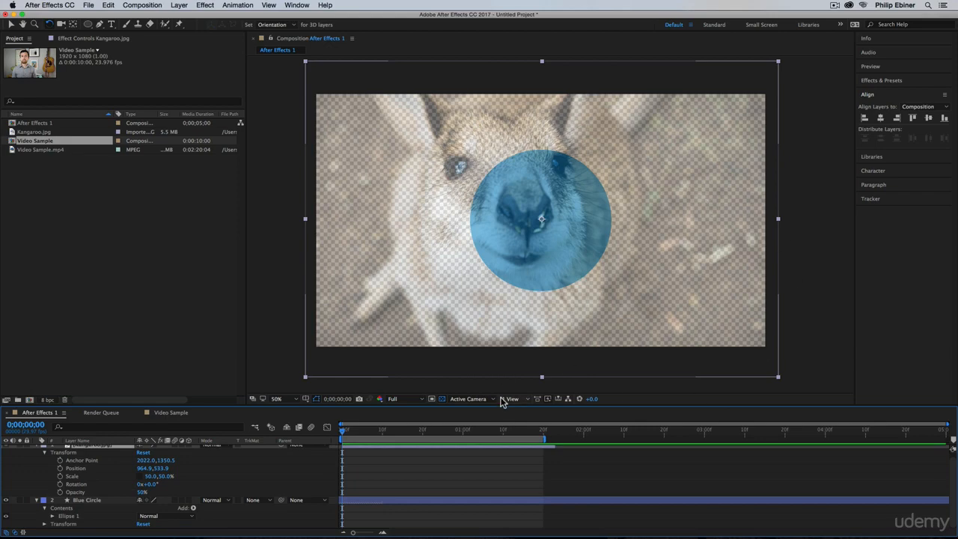
Turn off the transparency grid, set the Kangaroo layer's opacity to 100% and deselect the layer.
scroll(235, 487, "up", 1)
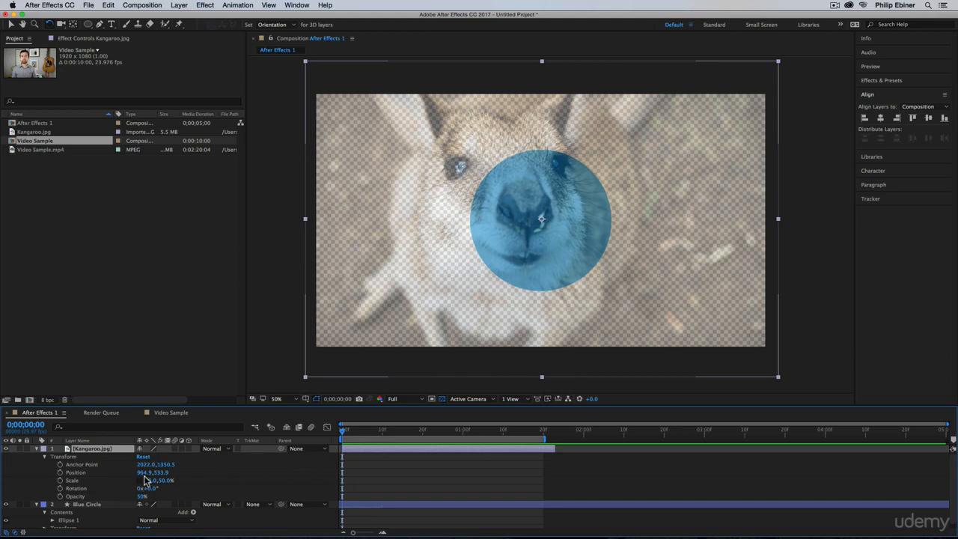
left_click(443, 399)
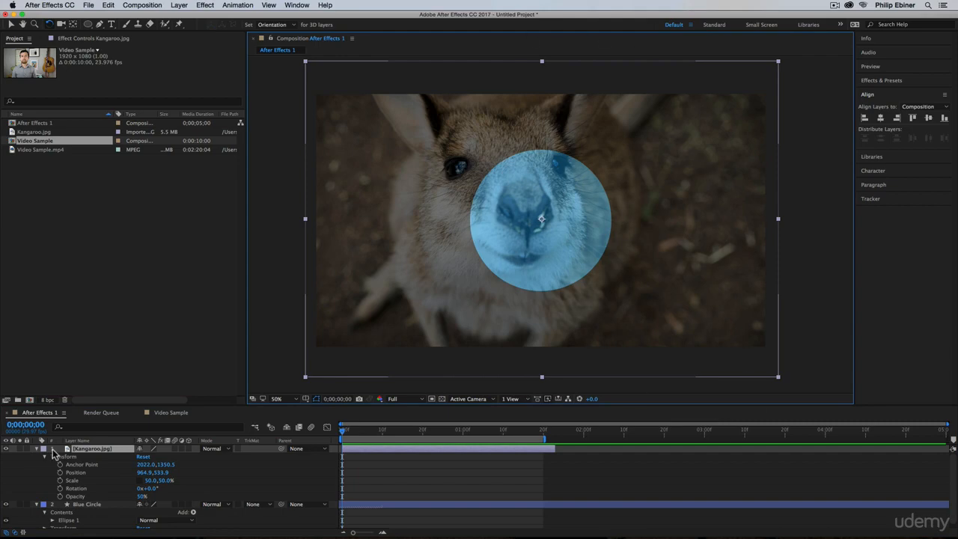
left_click_drag(142, 497, 251, 496)
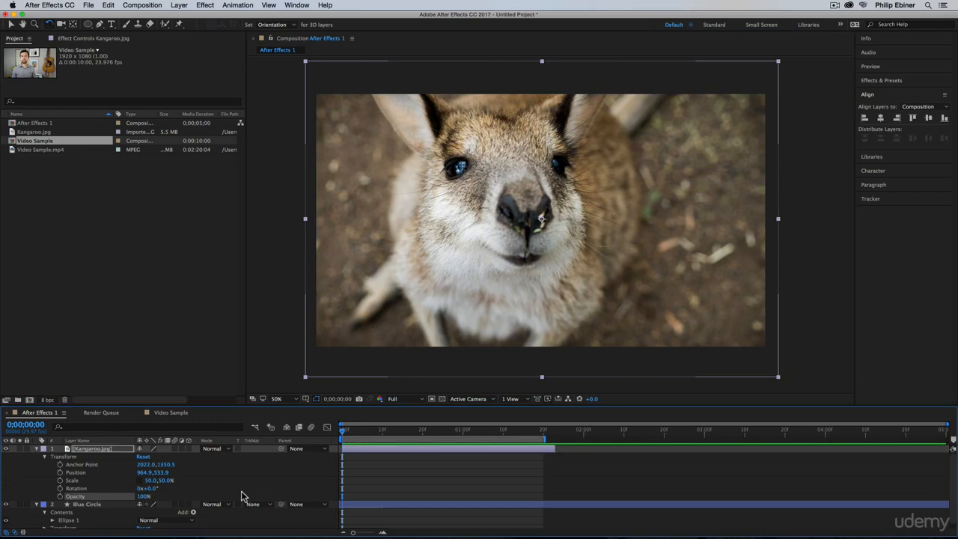
left_click(367, 477)
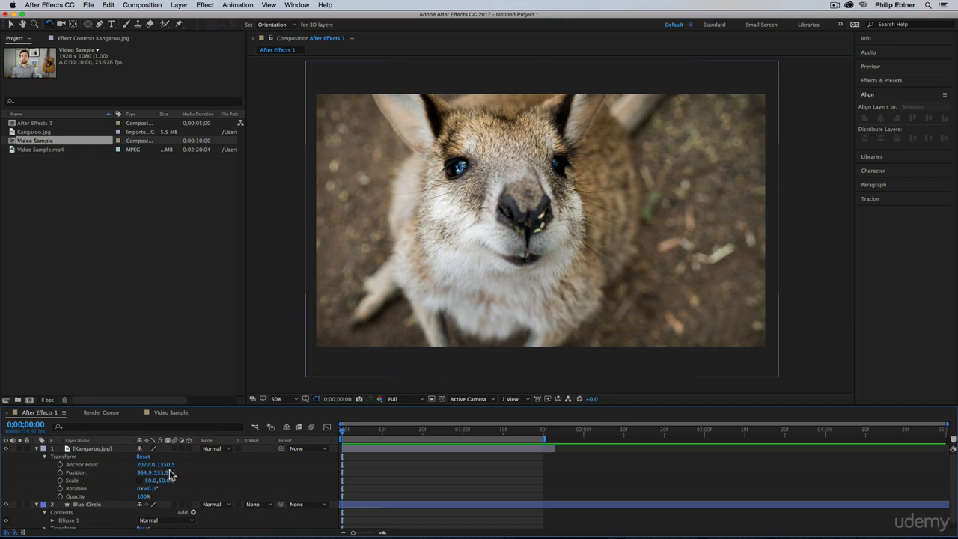
Show only the Anchor Point, Position, Scale and Rotation property of both layers, one after another.
key("a")
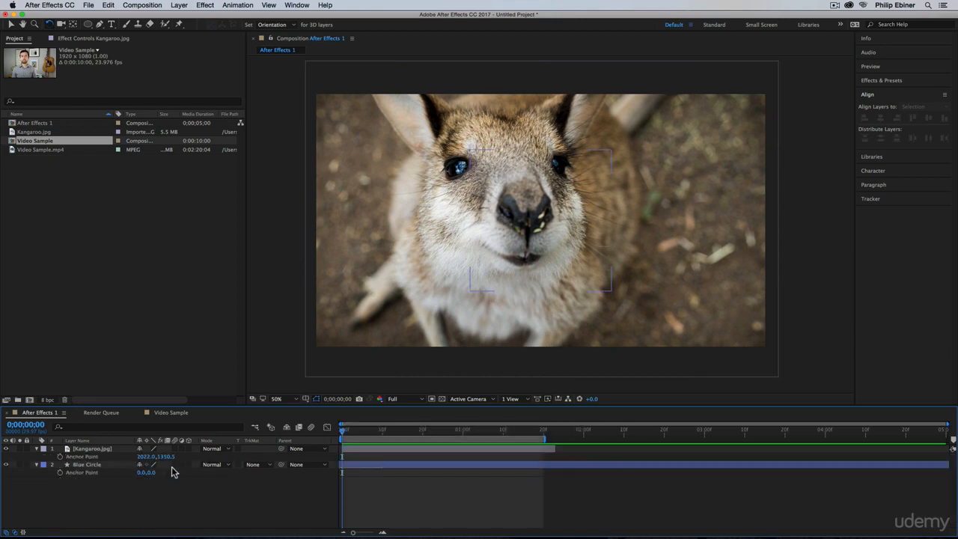
key("p")
key("s")
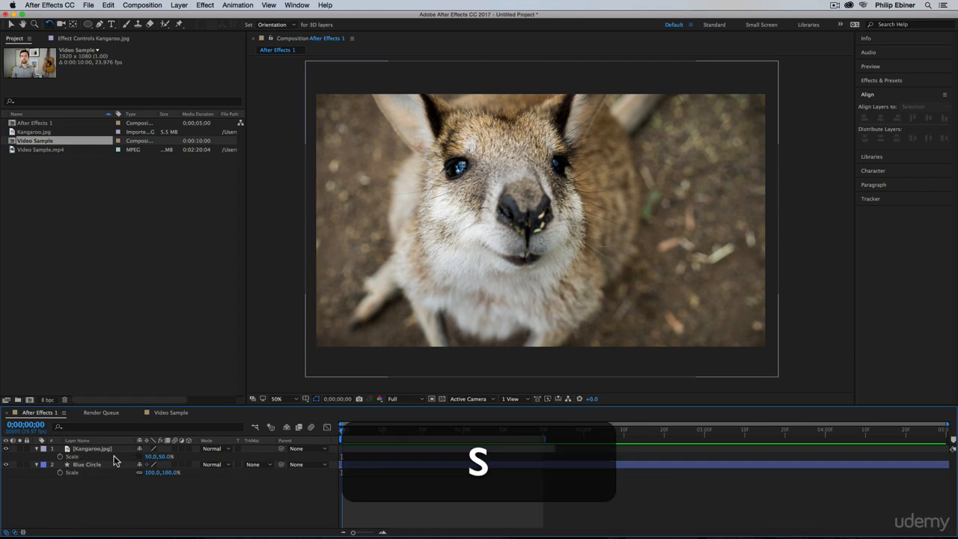
key("r")
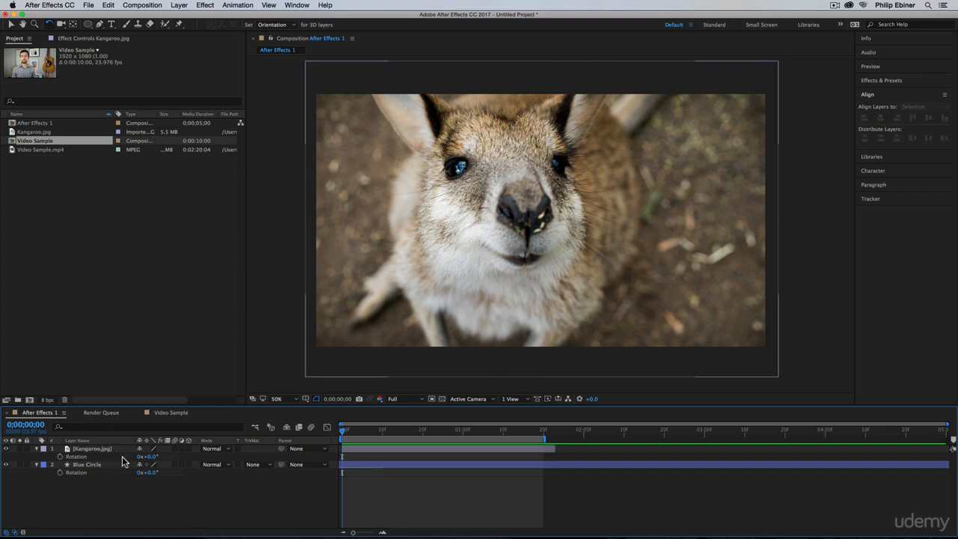
Show only the Opacity property of both layers, select the Kangaroo layer and switch its display from Opacity to Scale.
key("t")
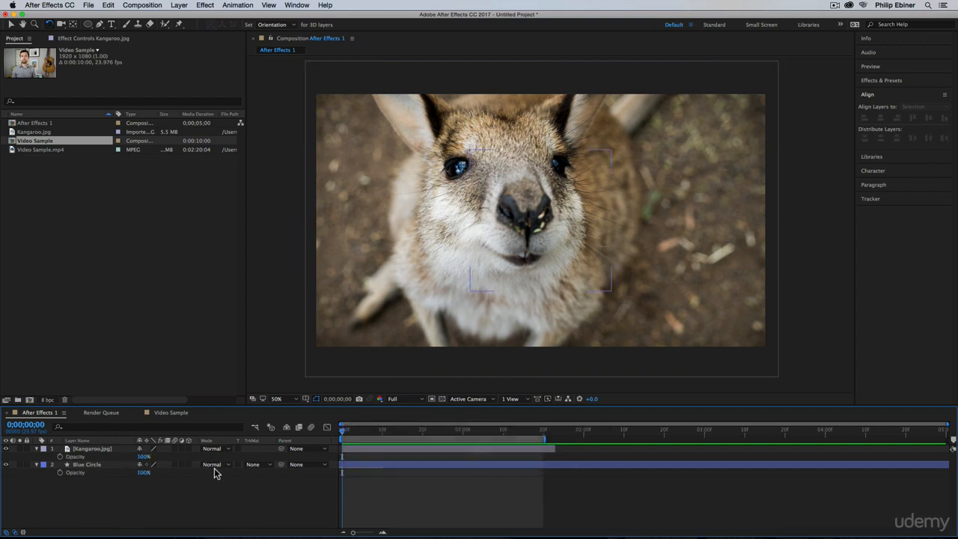
left_click(424, 455)
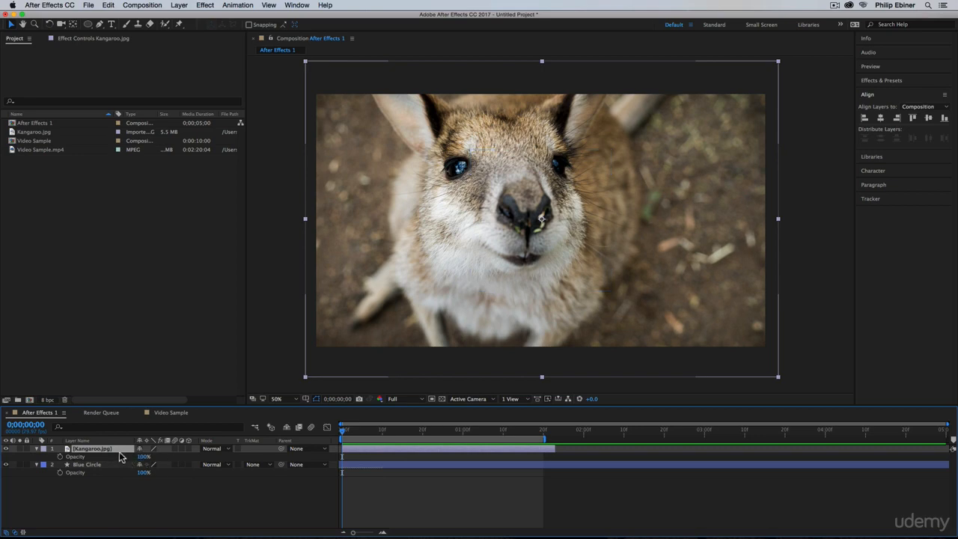
key("t")
key("s")
Collapse the Kangaroo layer and expand it again to list its complete Transform group.
left_click(35, 449)
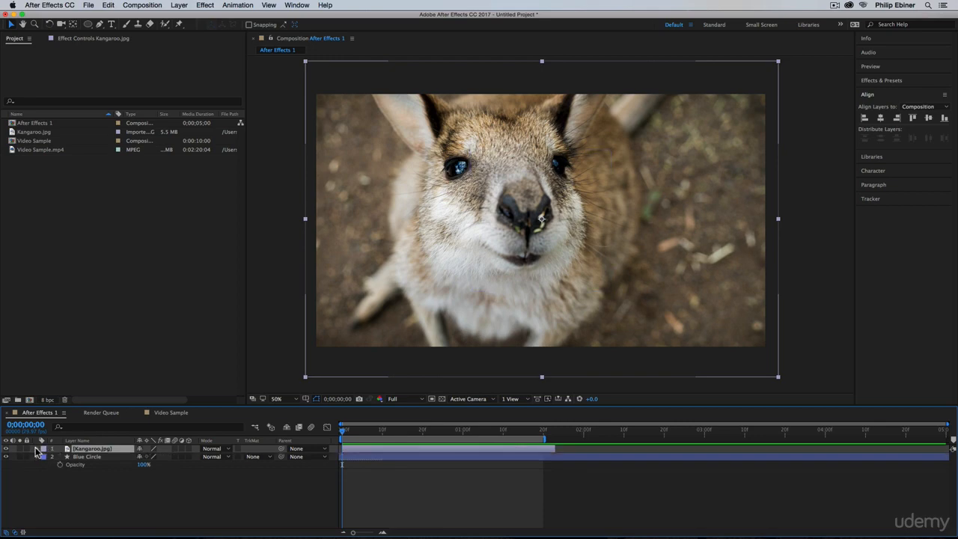
left_click(36, 448)
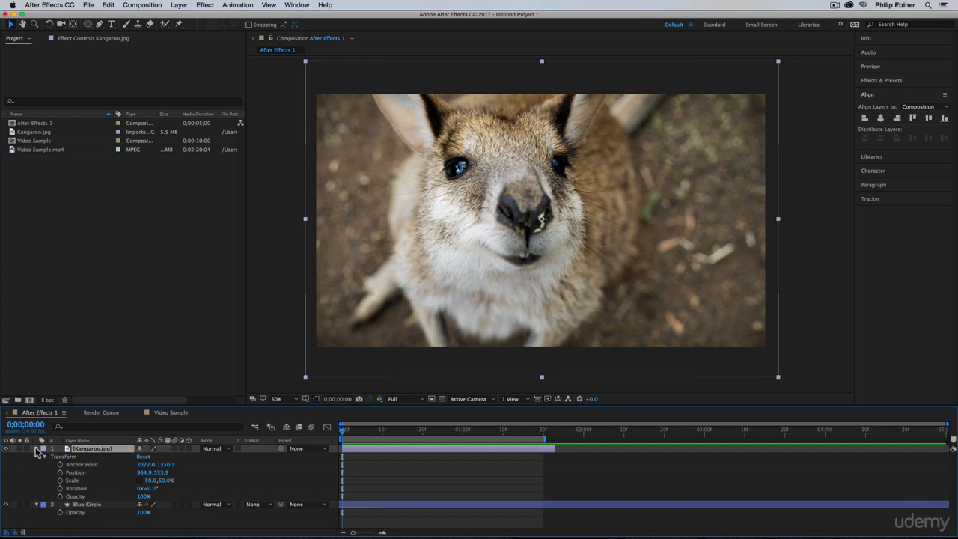
left_click(35, 448)
left_click(36, 448)
Reveal only the Kangaroo layer's Scale property and hide it again.
key("s")
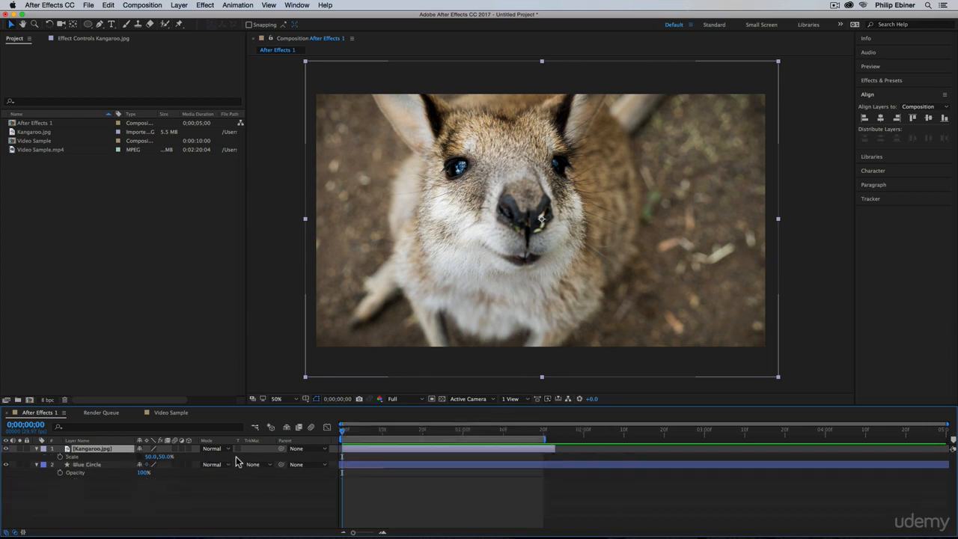
key("s")
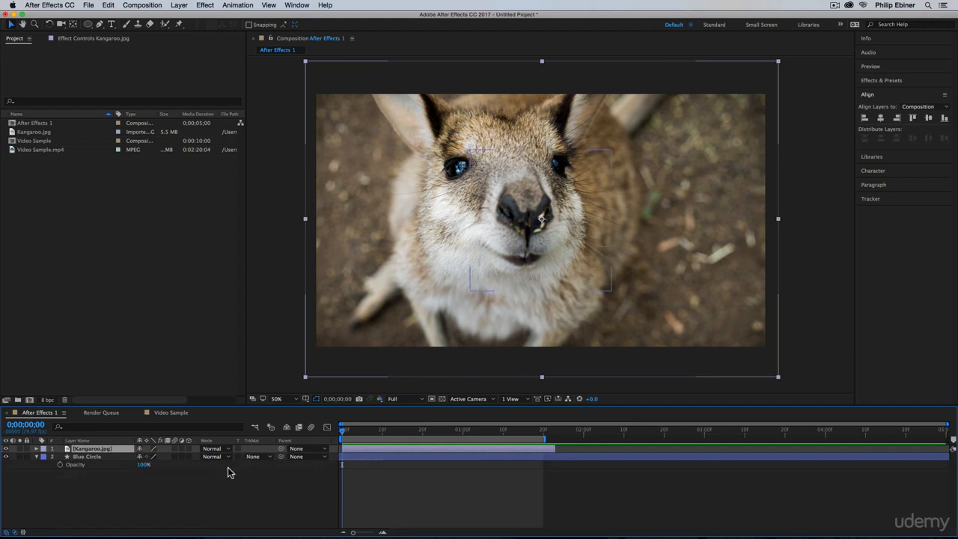
key("t")
Select both layers as a range, deselect them, and reselect them individually starting with Blue Circle.
left_click(86, 456, "shift")
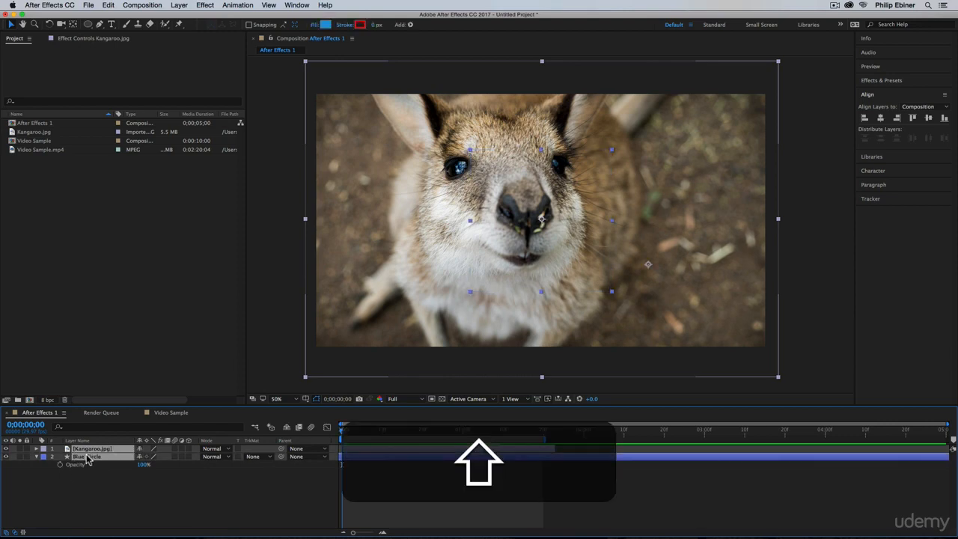
left_click(106, 497)
left_click(112, 457)
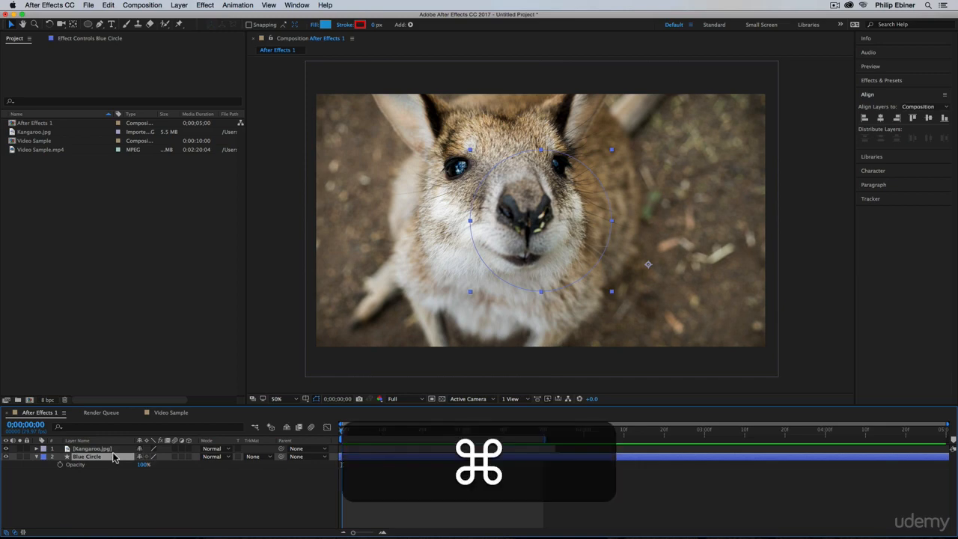
left_click(111, 450, "super")
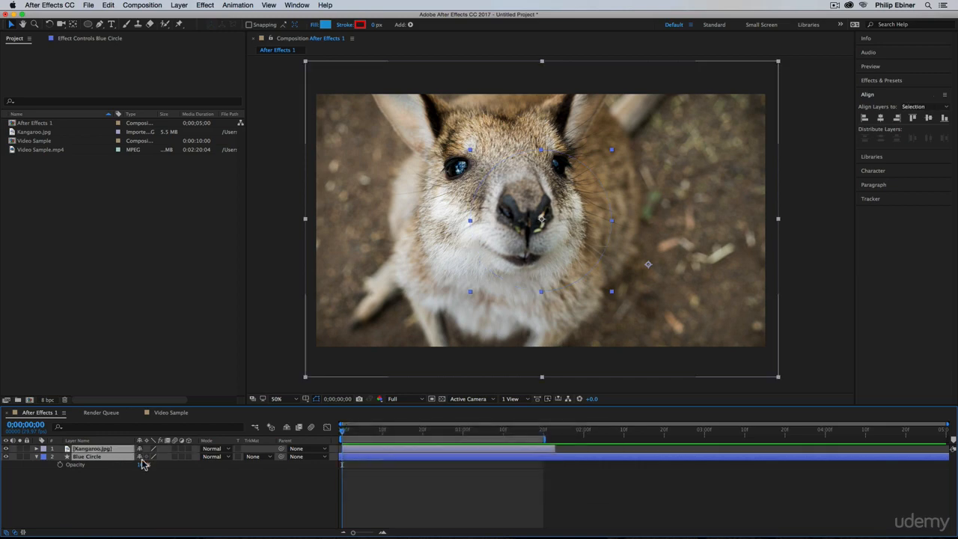
Cycle both selected layers through their Scale, Opacity and Anchor Point properties, ending on Scale, and deselect them.
key("s")
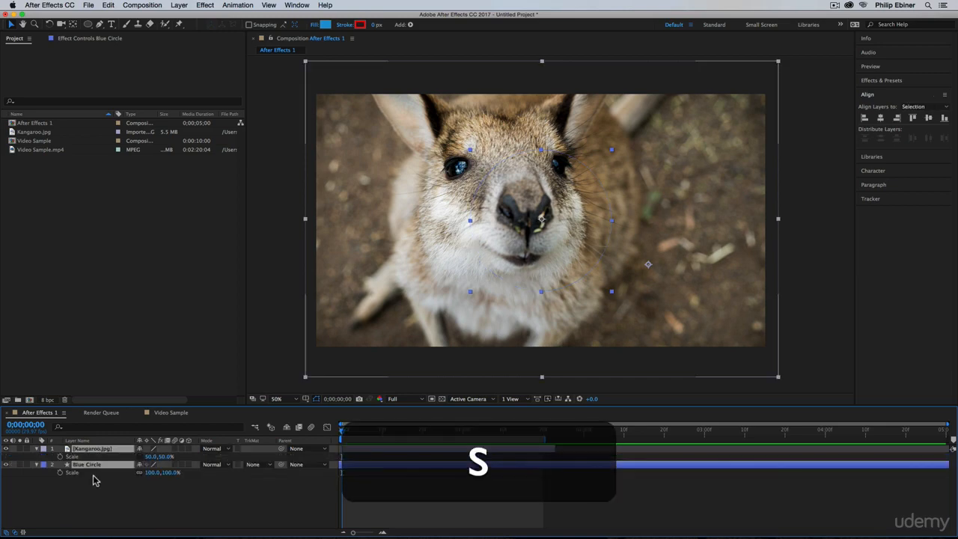
key("t")
key("s")
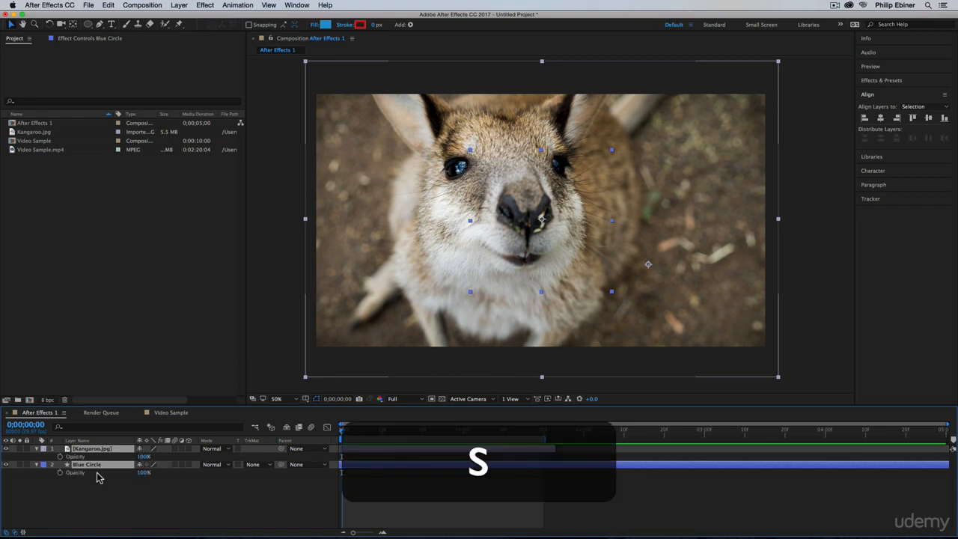
key("t")
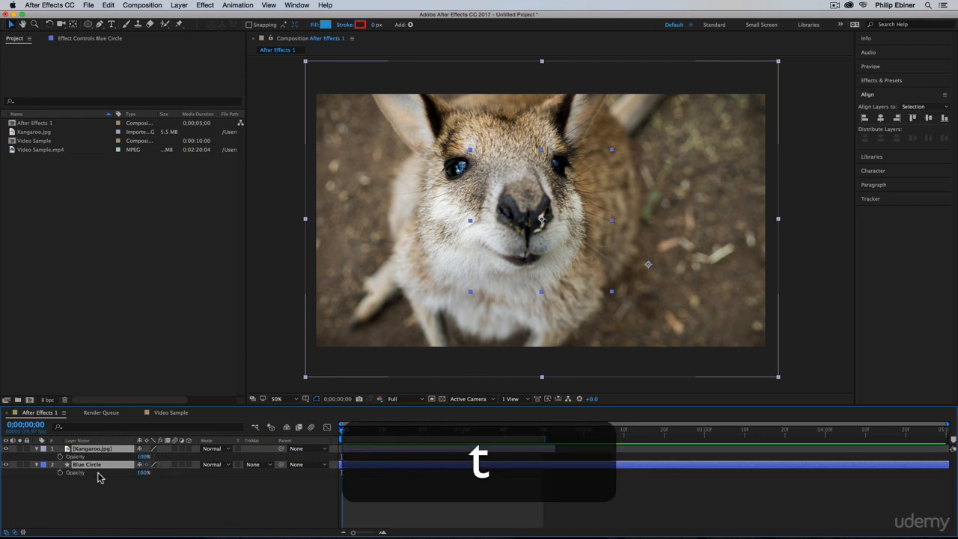
key("a")
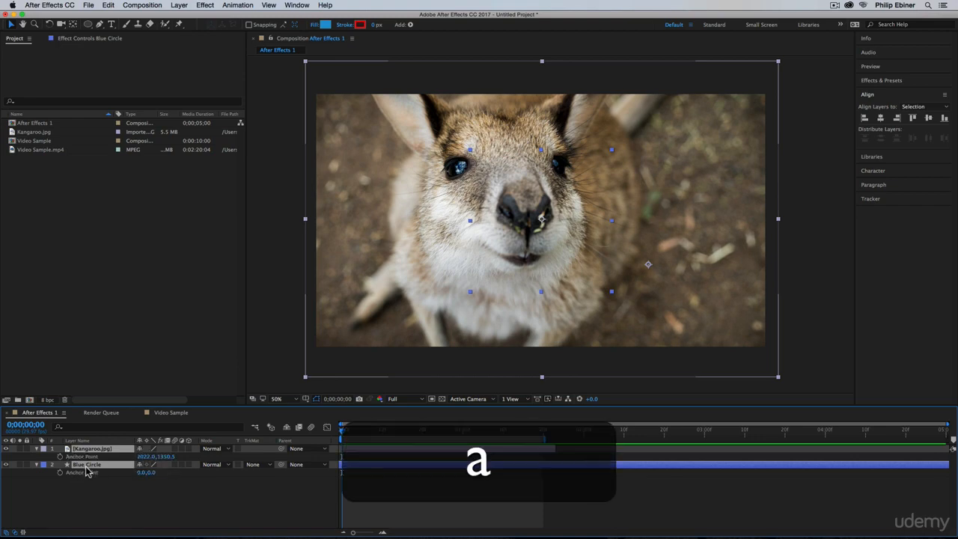
key("s")
left_click(156, 490)
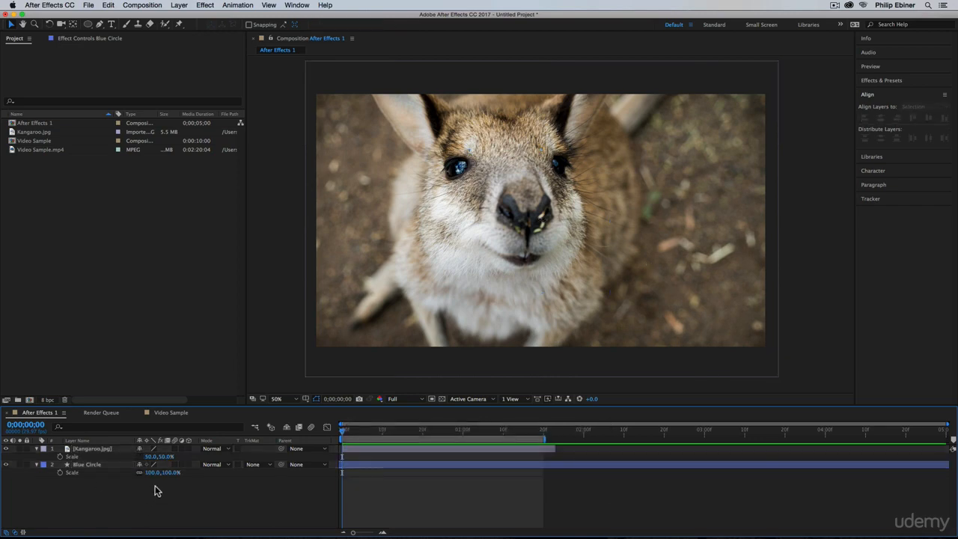
Expand the full Transform groups of the Kangaroo and Blue Circle layers and fold each group back to its heading.
left_click(36, 449)
left_click(36, 449)
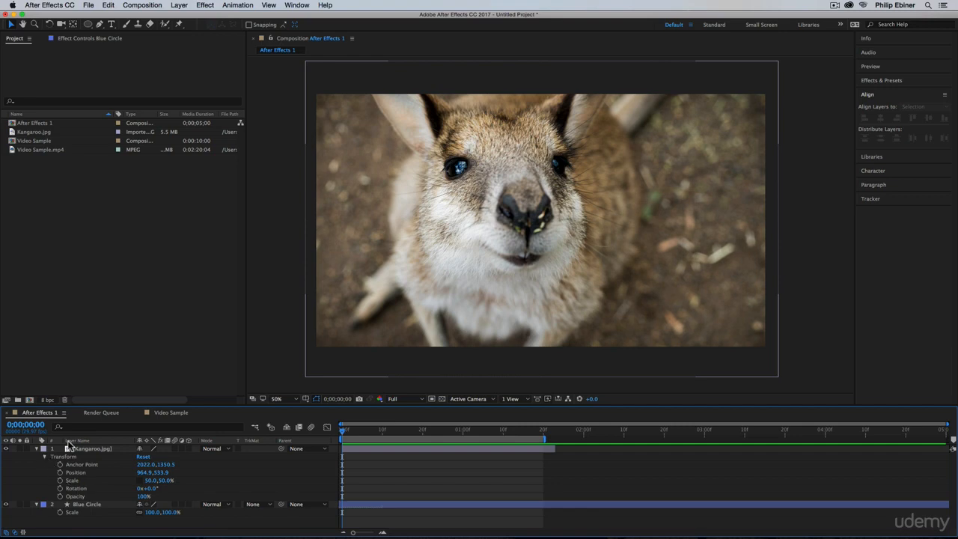
left_click(43, 458)
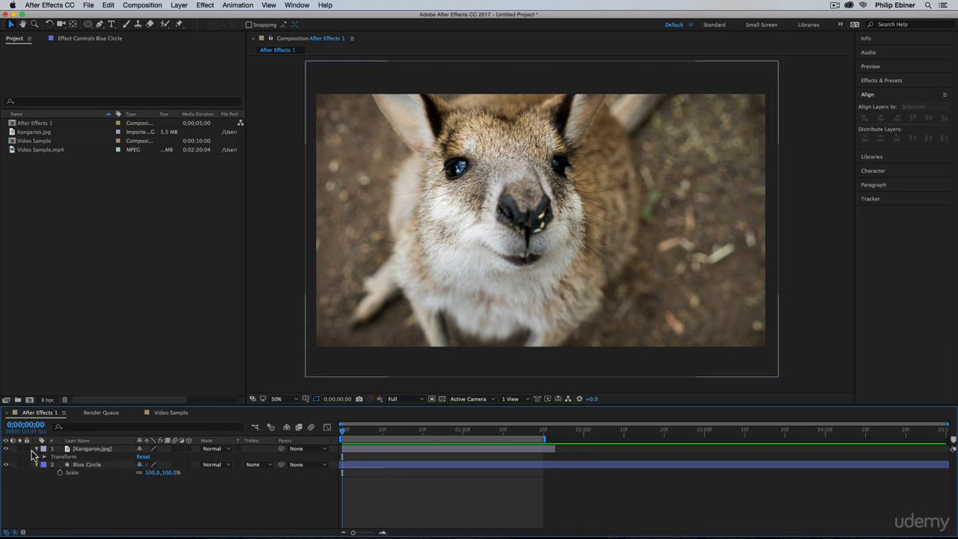
left_click(35, 465)
left_click(35, 465)
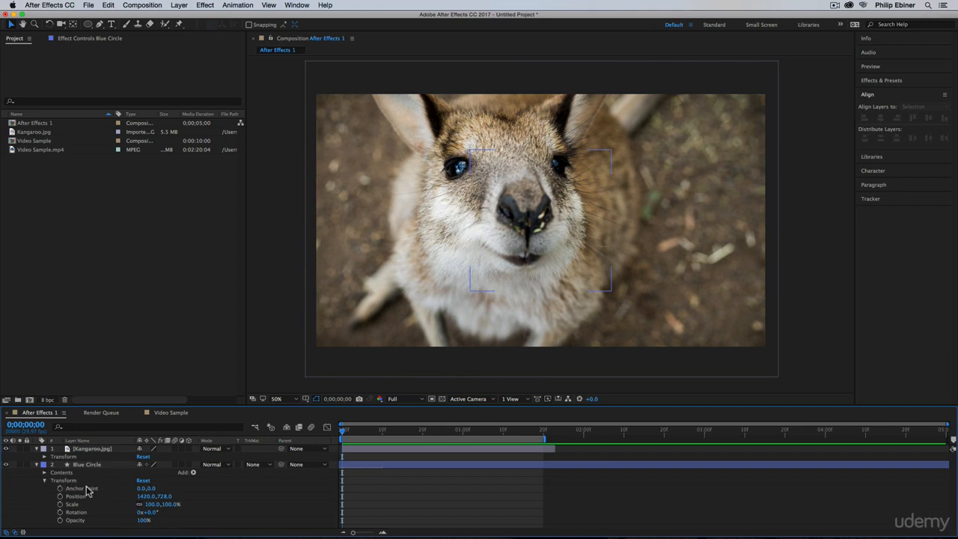
left_click(45, 481)
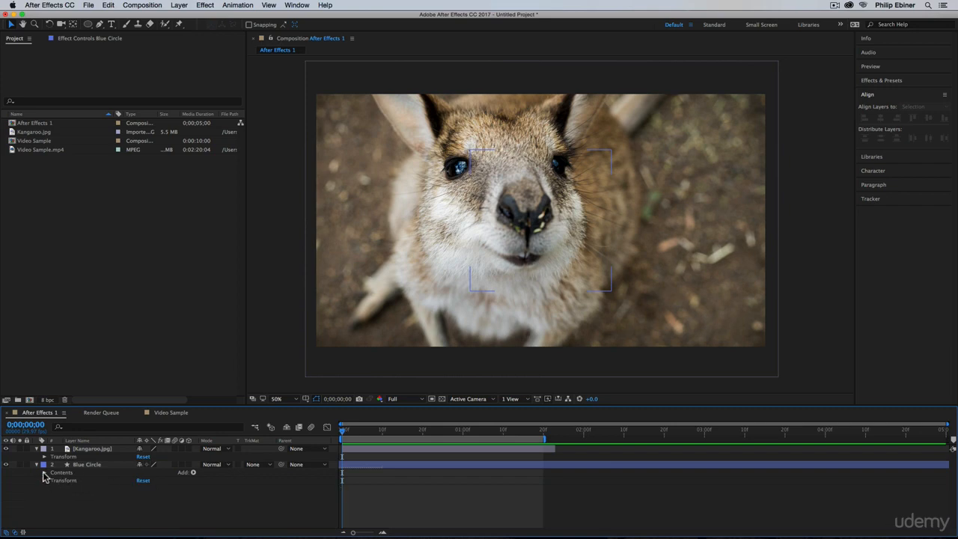
Expand the Blue Circle layer's Contents and select its Ellipse 1 shape.
left_click(44, 472)
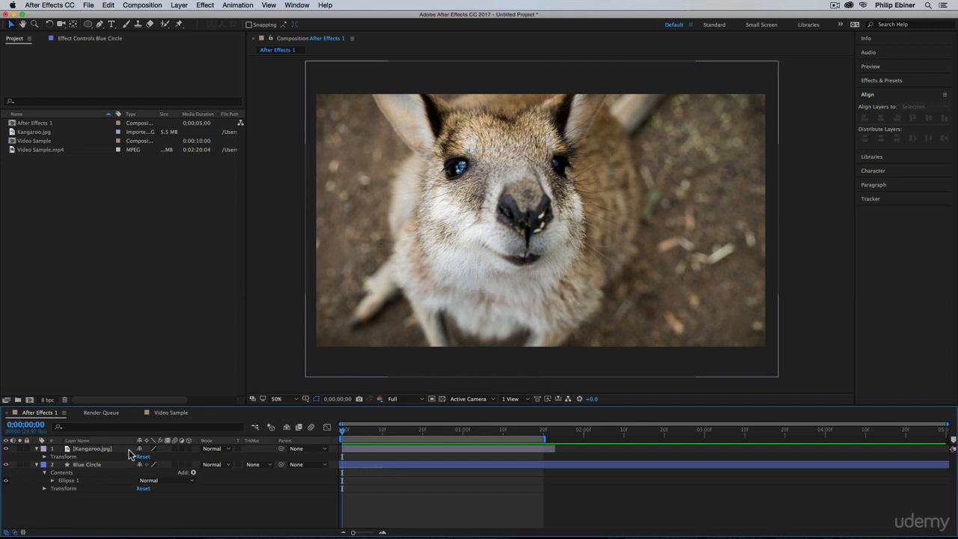
left_click(53, 480)
left_click(53, 481)
left_click(71, 481)
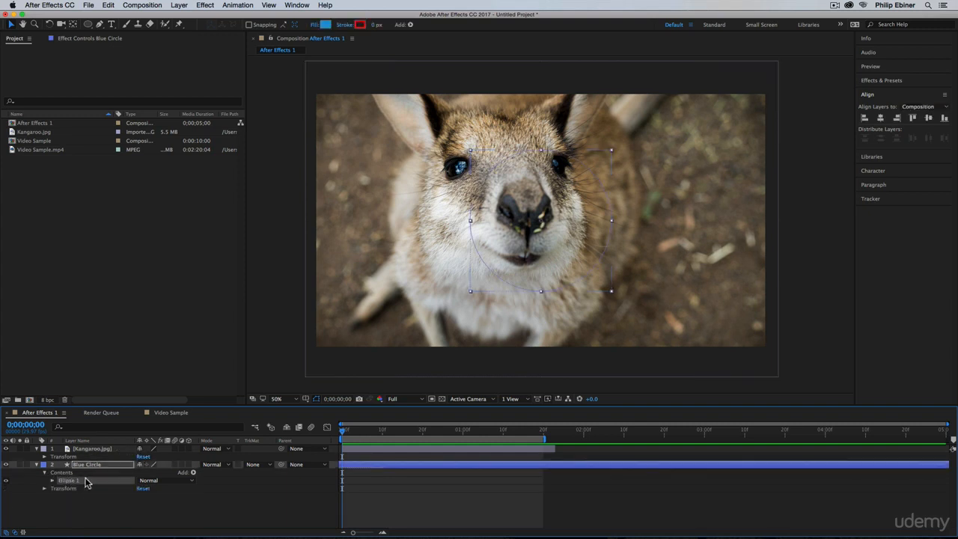
Hide the Kangaroo layer and draw a smaller second ellipse inside the Blue Circle layer, up and left of the existing circle.
left_click(6, 448)
left_click(96, 503)
left_click(68, 481)
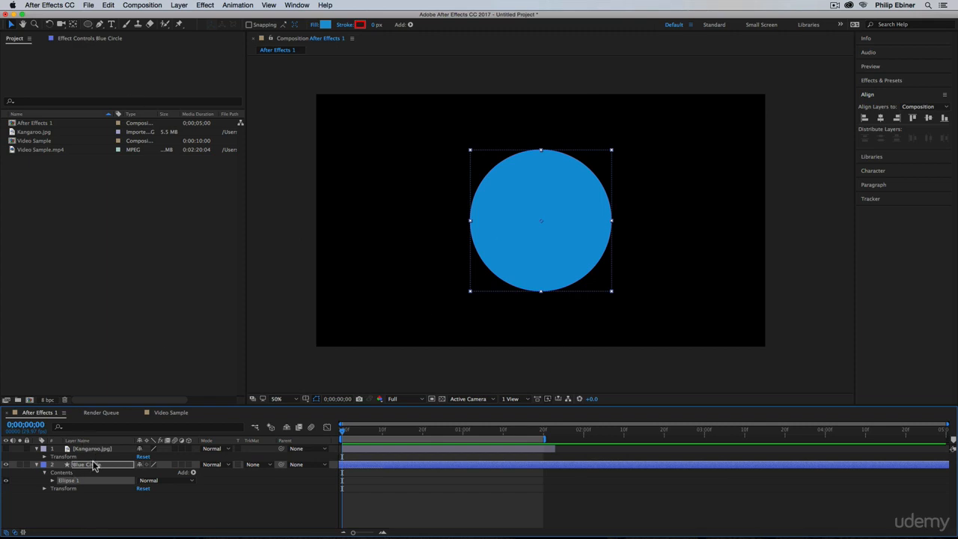
left_click(89, 27)
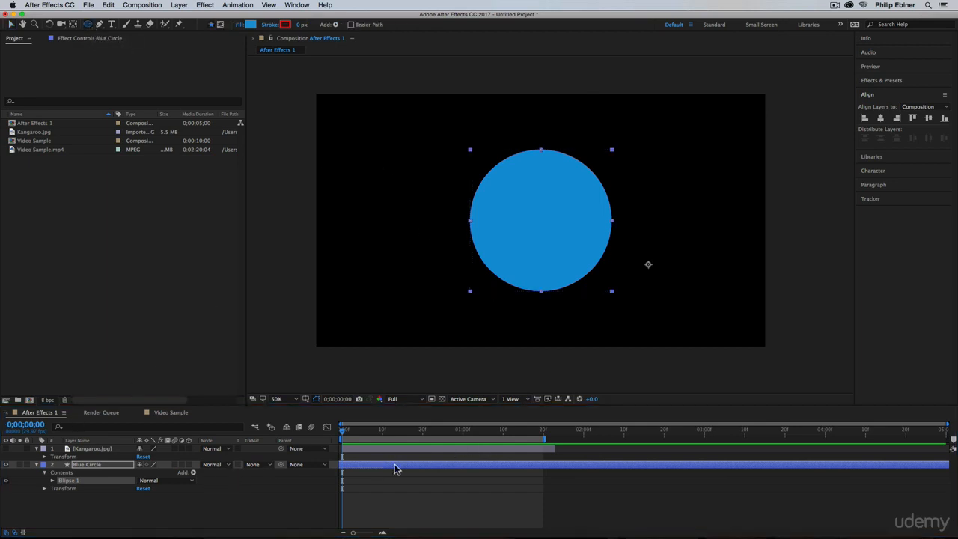
left_click_drag(374, 134, 466, 231)
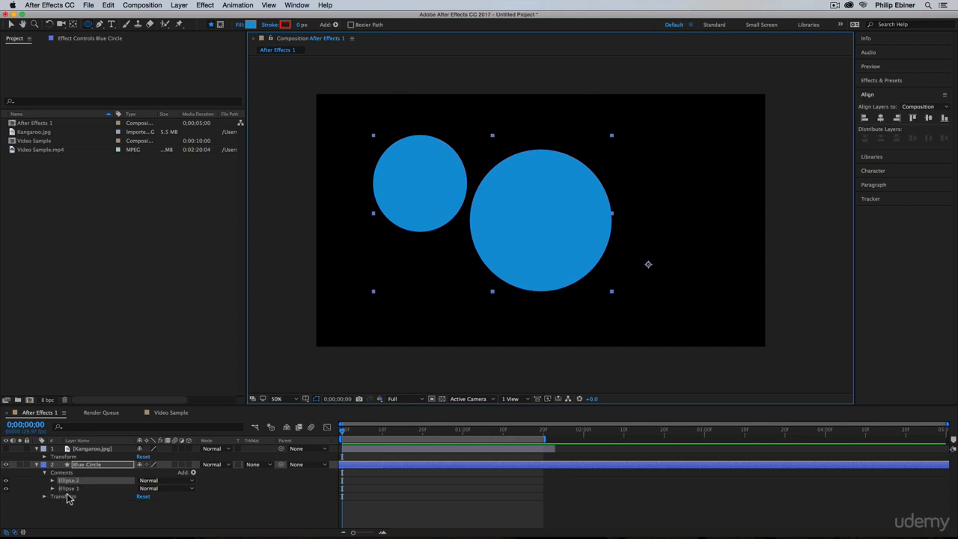
left_click(6, 464)
left_click(6, 464)
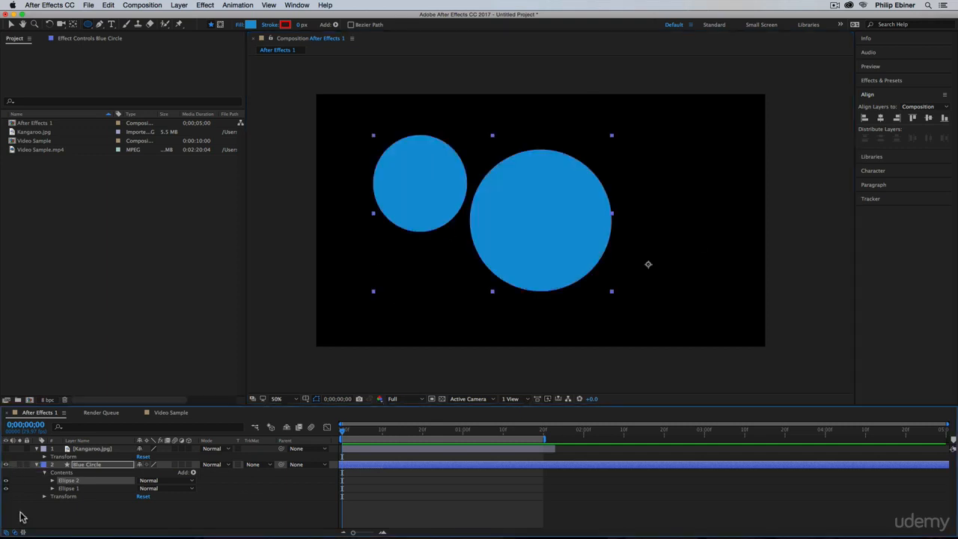
Expand Ellipse 1 and its own Transform group to examine the shape-level properties.
left_click(52, 489)
scroll(338, 515, "down", 1)
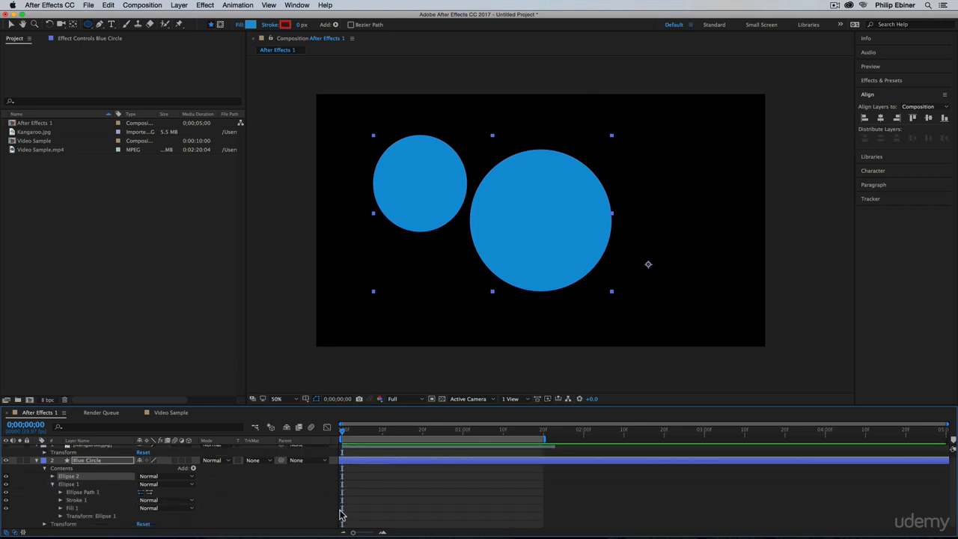
left_click(61, 517)
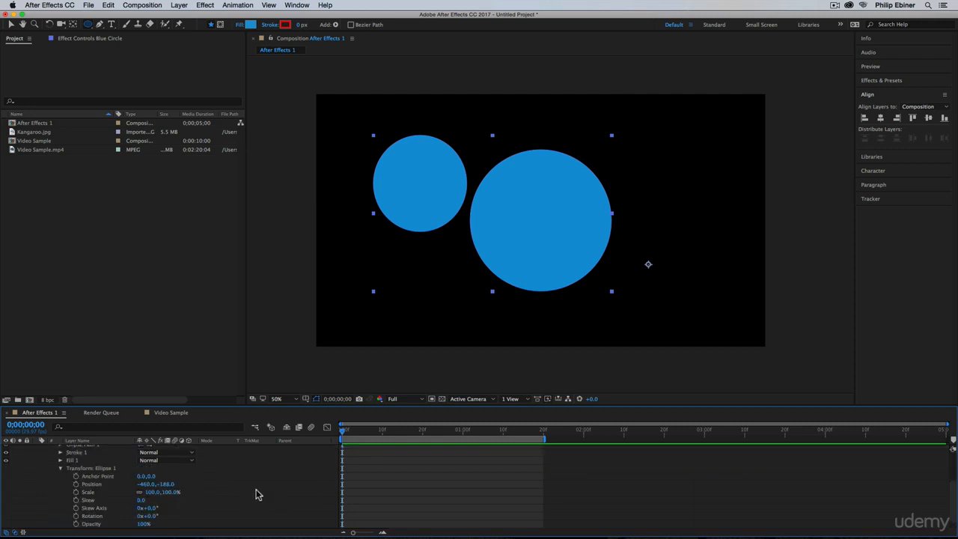
scroll(234, 492, "up", 1)
scroll(277, 494, "down", 1)
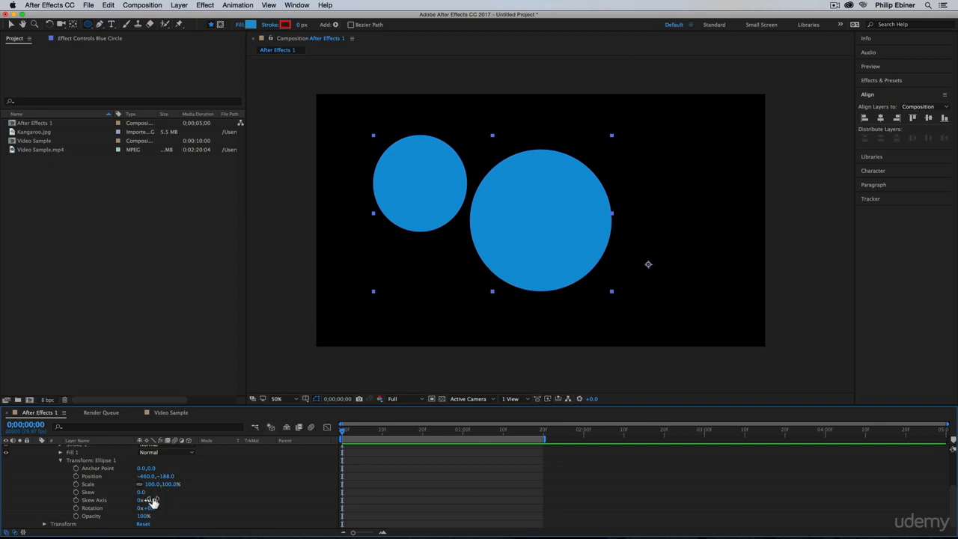
Set Ellipse 1's Skew Axis to 24°, try a Skew of 56 with further axis changes, and undo those trials.
mouse_move(144, 495)
left_mouse_down()
mouse_move(174, 487)
mouse_move(130, 496)
left_mouse_up()
key("super+z")
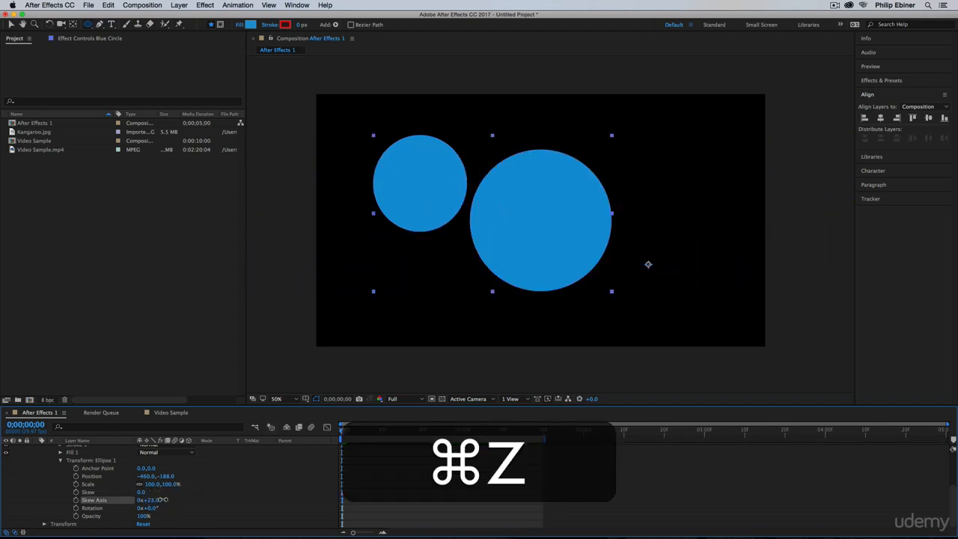
key("super+shift+z")
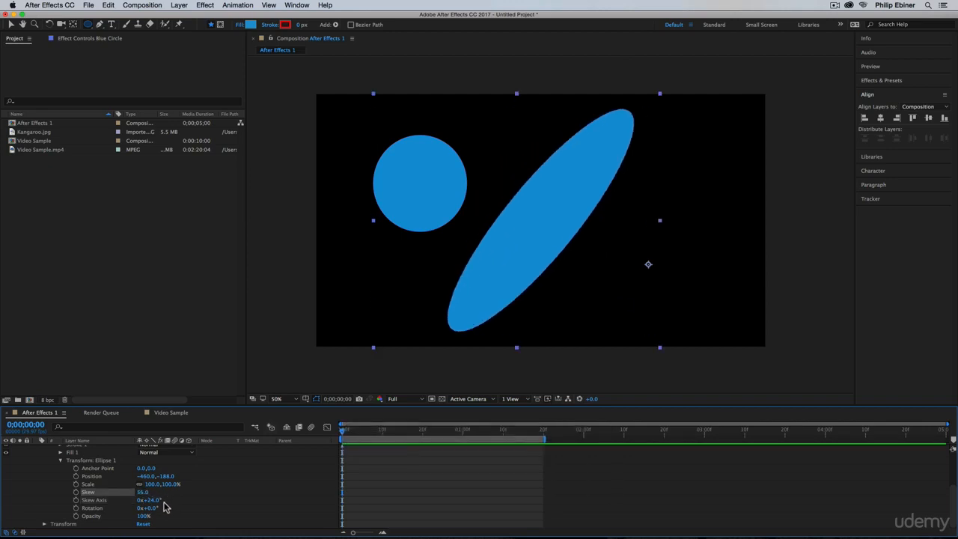
left_click_drag(147, 499, 169, 505)
key("super+z")
key("super+z")
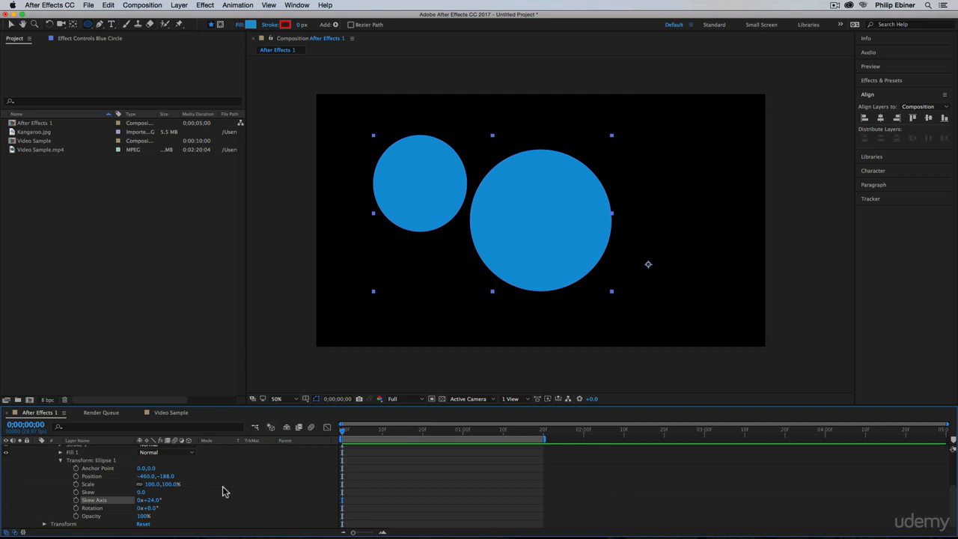
Expand the Kangaroo layer's Transform group for comparison with the ellipse's properties and collapse it again.
scroll(225, 490, "up", 5)
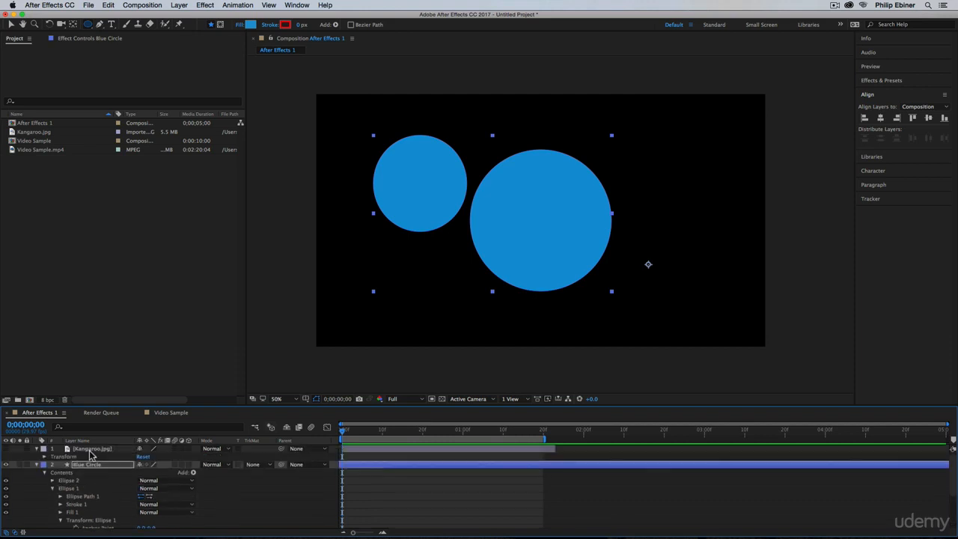
left_click(45, 457)
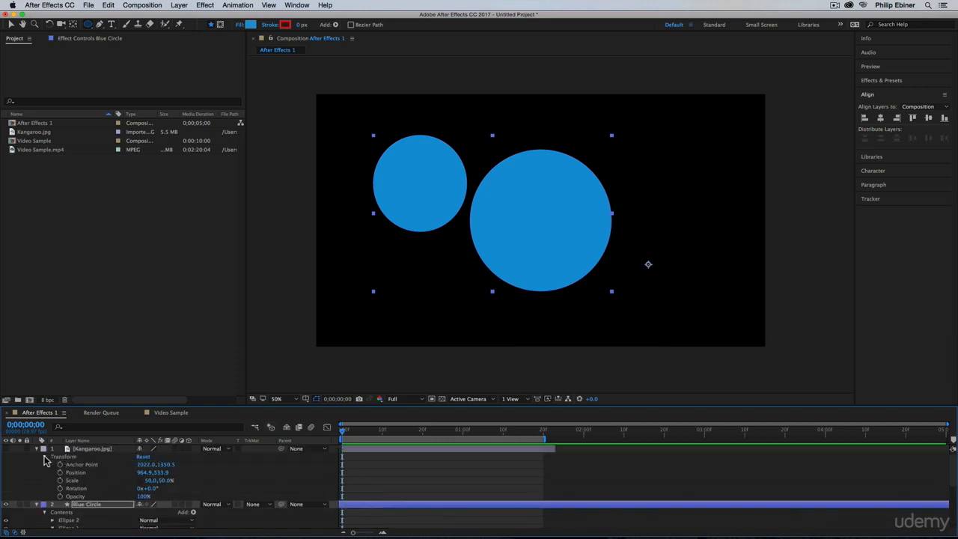
left_click(44, 458)
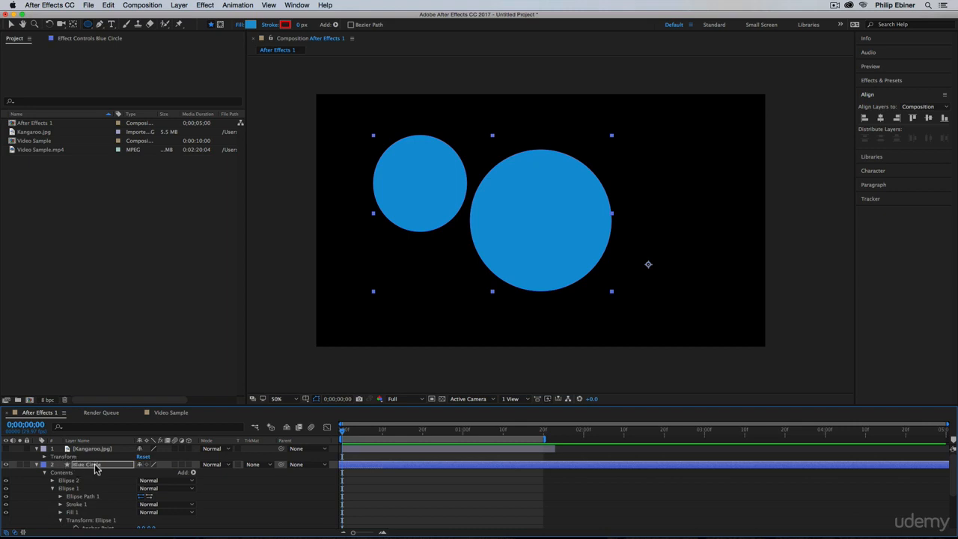
Delete the Blue Circle layer and undo the deletion.
key("Return")
key("BackSpace")
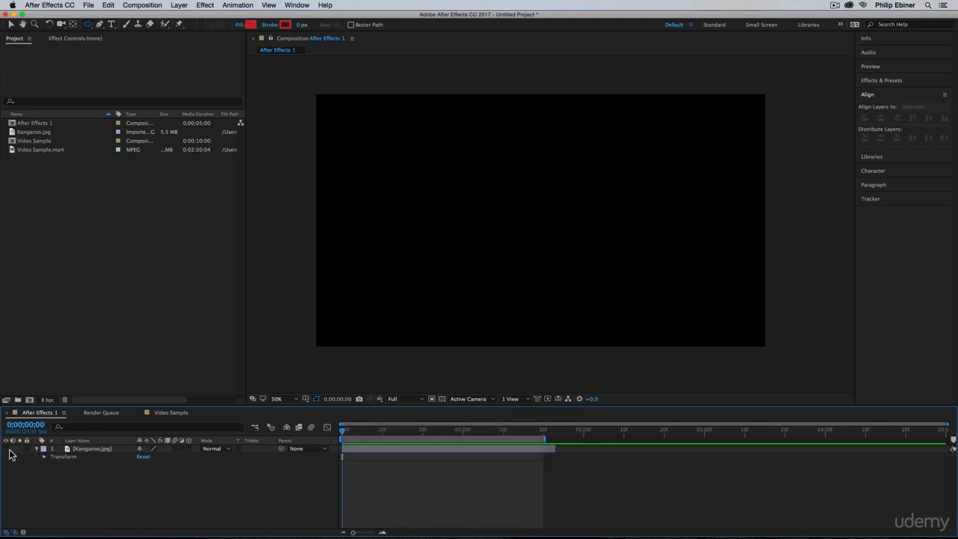
key("super+z")
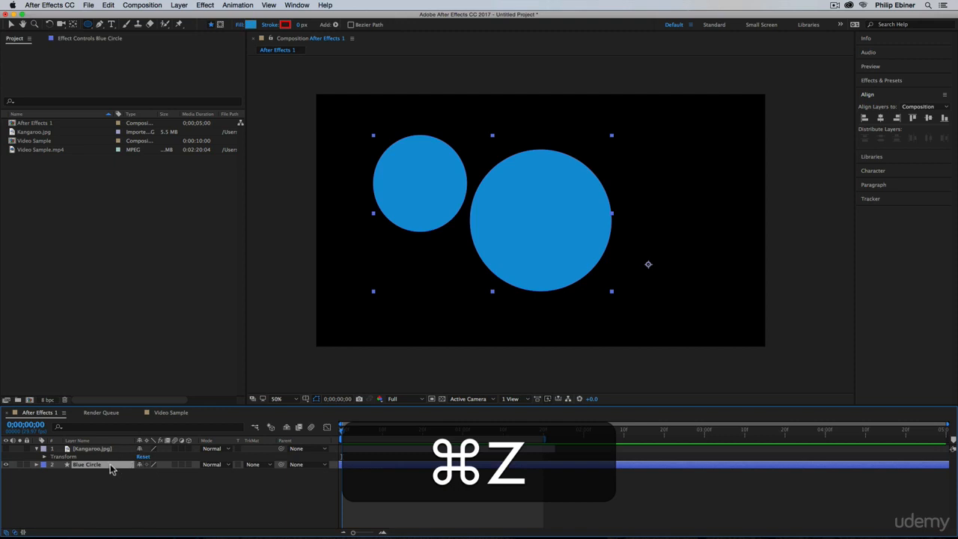
Delete Ellipse 2 from the Blue Circle layer's contents, and delete the whole Blue Circle layer.
left_click(36, 465)
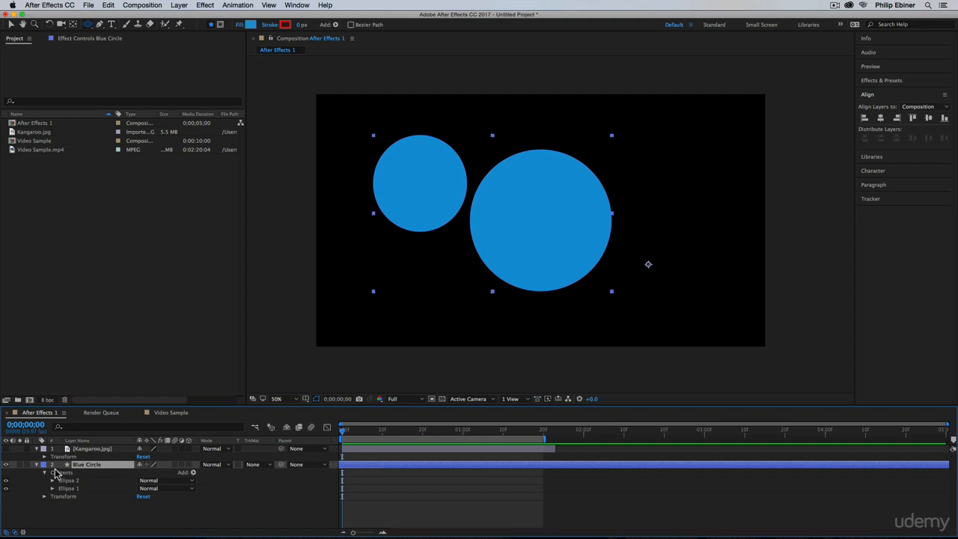
left_click(72, 489)
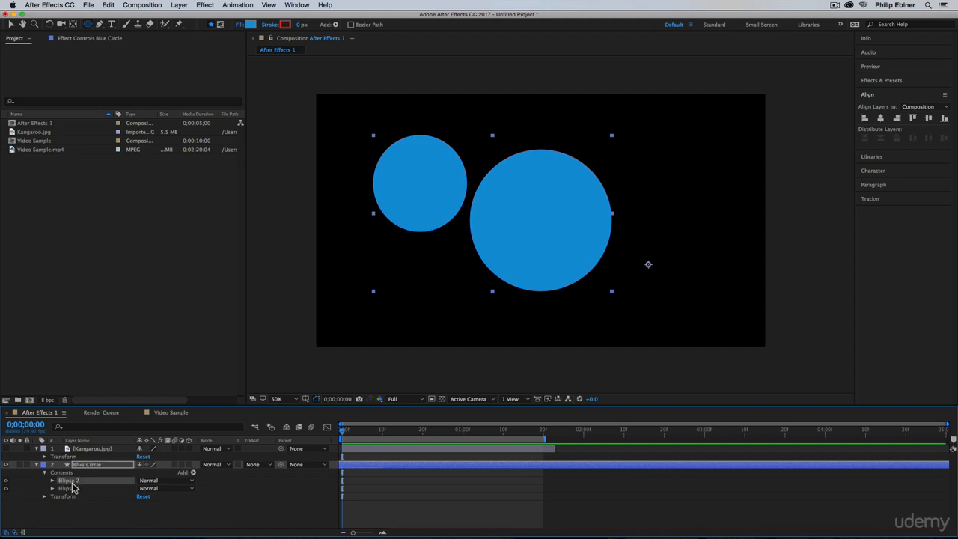
key("BackSpace")
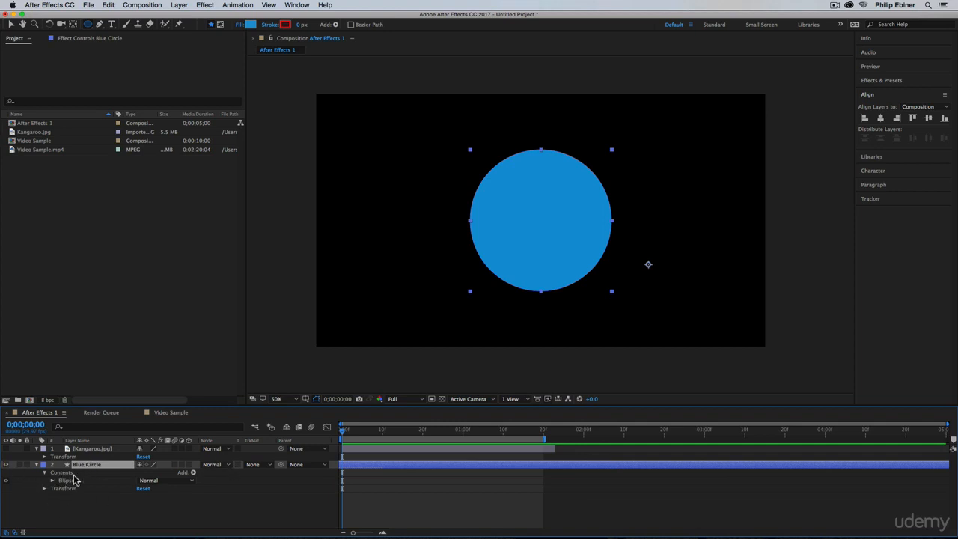
key("BackSpace")
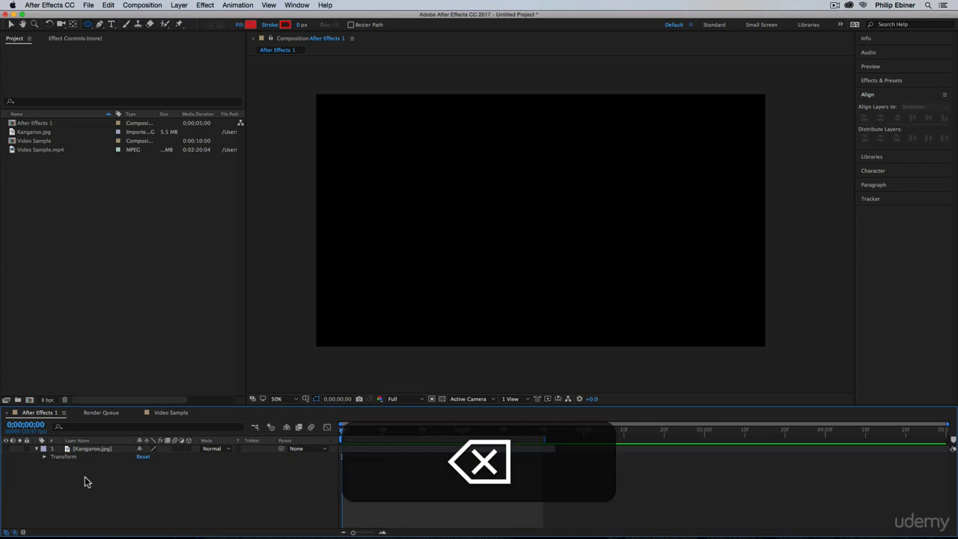
Make the Kangaroo layer visible and draw a tilted pentagon mask around the kangaroo's face with the Polygon Tool.
left_click(6, 449)
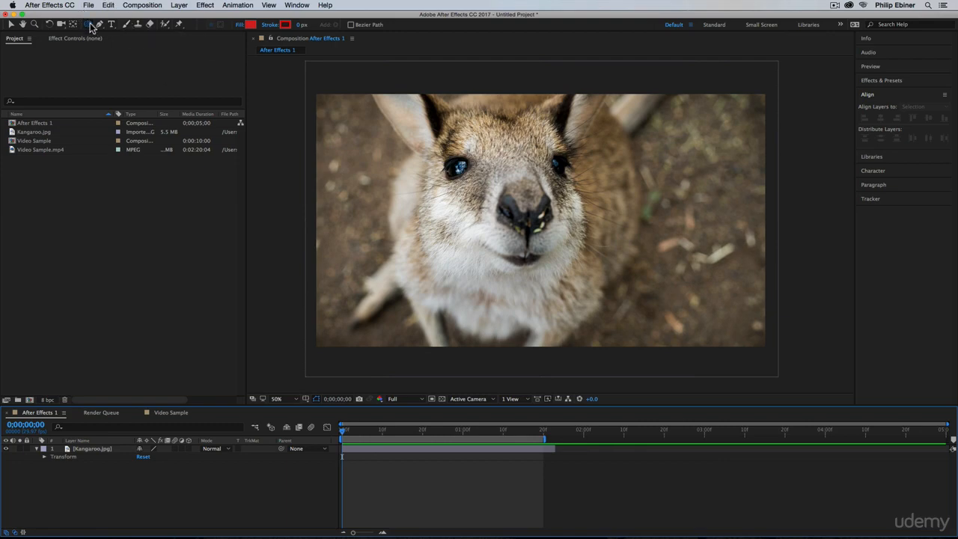
left_click_drag(91, 27, 137, 43)
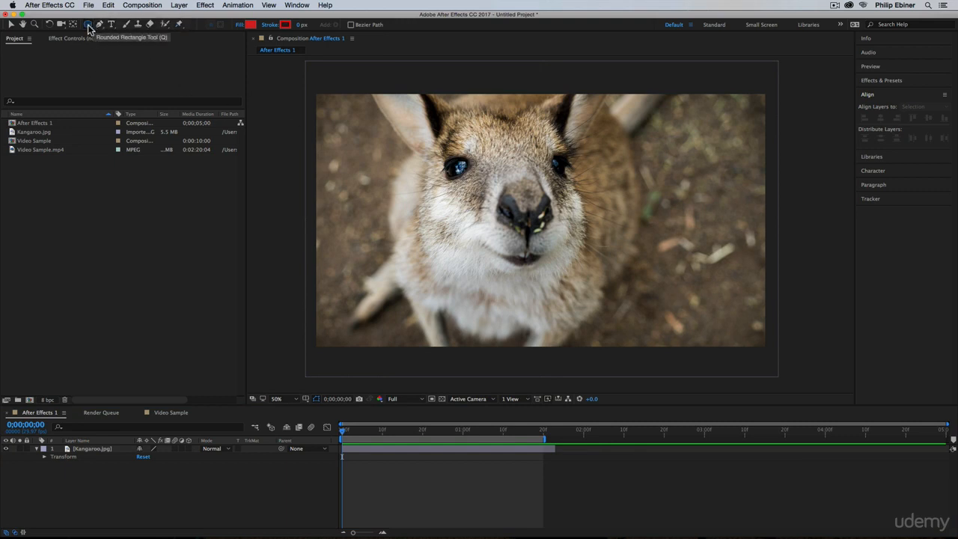
left_click_drag(89, 24, 130, 57)
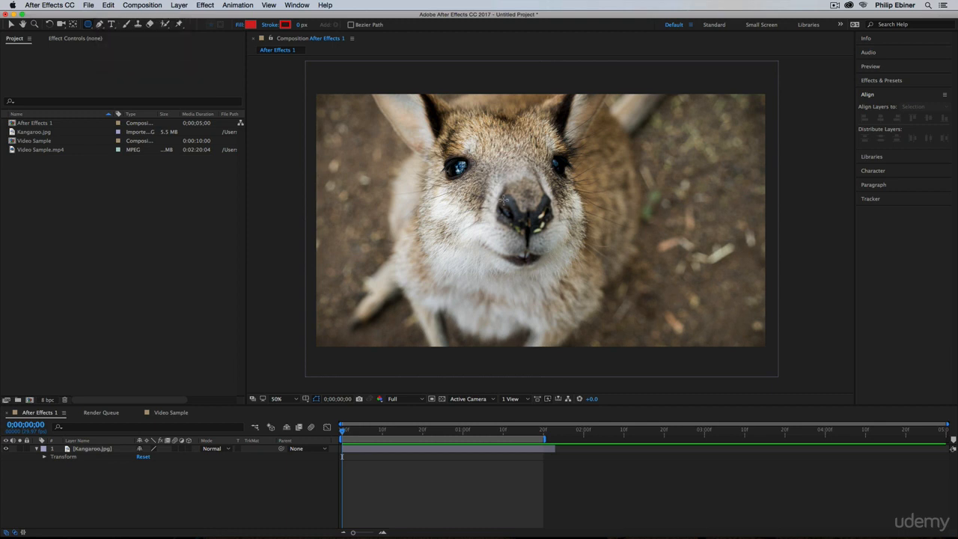
left_click(367, 450)
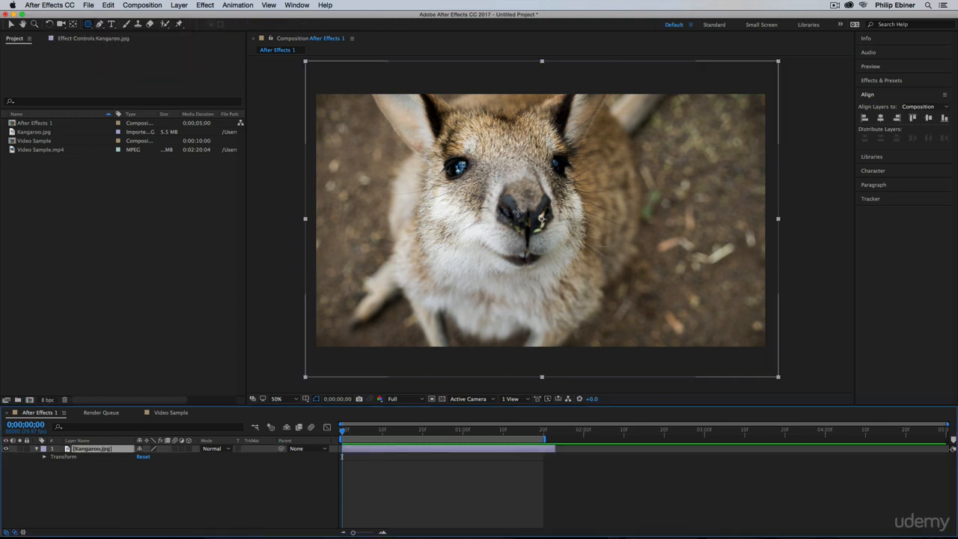
left_click_drag(517, 210, 610, 217)
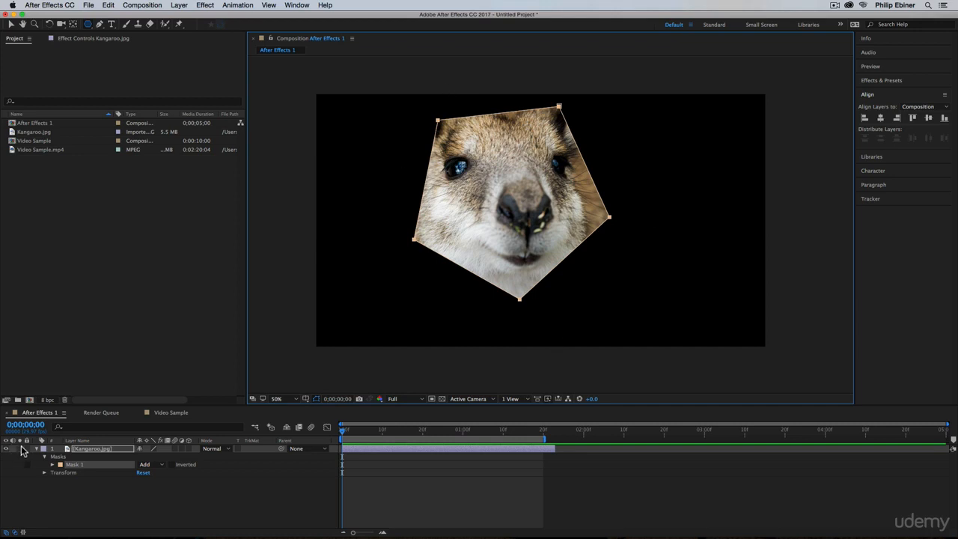
Expand Mask 1 on the Kangaroo layer, set its Mask Feather to 254 pixels in both directions, and deselect the layer.
left_click(58, 458)
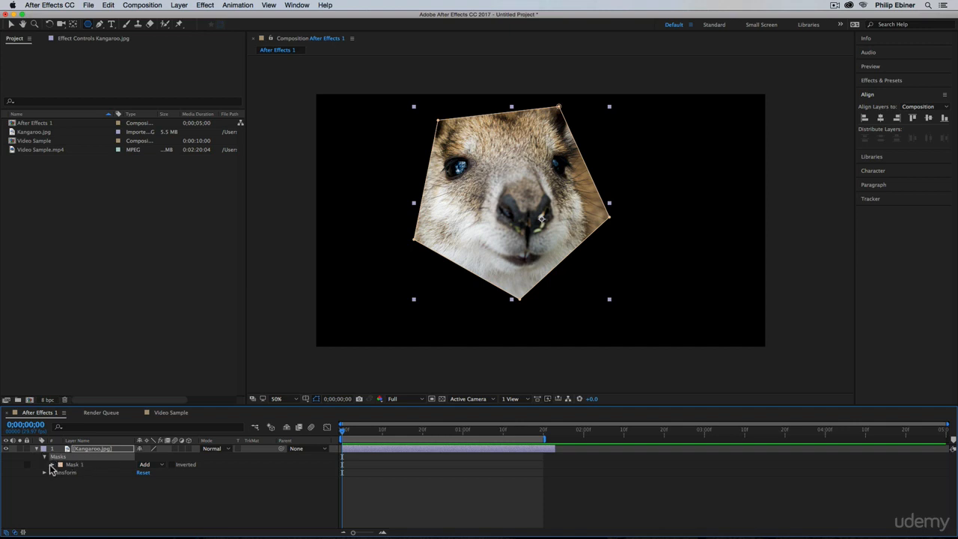
left_click(52, 465)
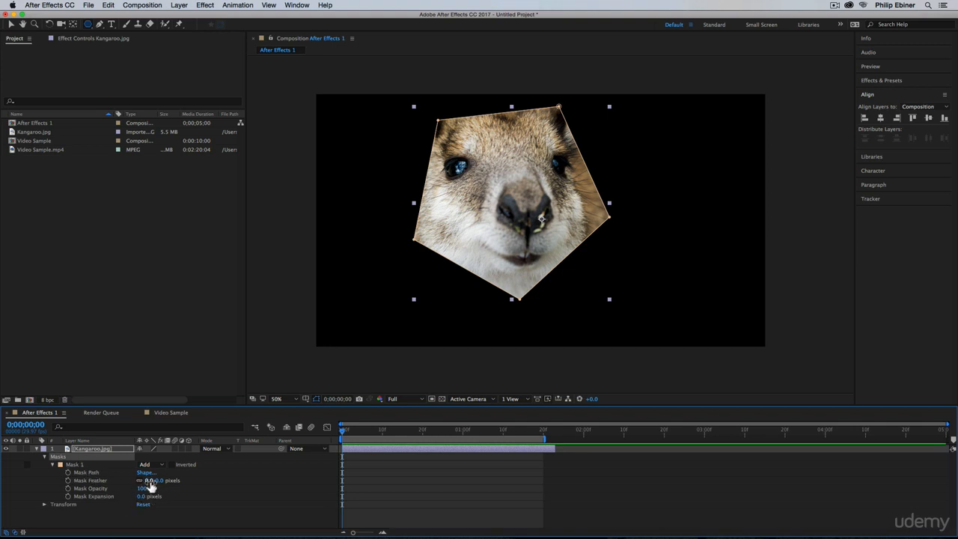
left_click_drag(150, 483, 74, 500)
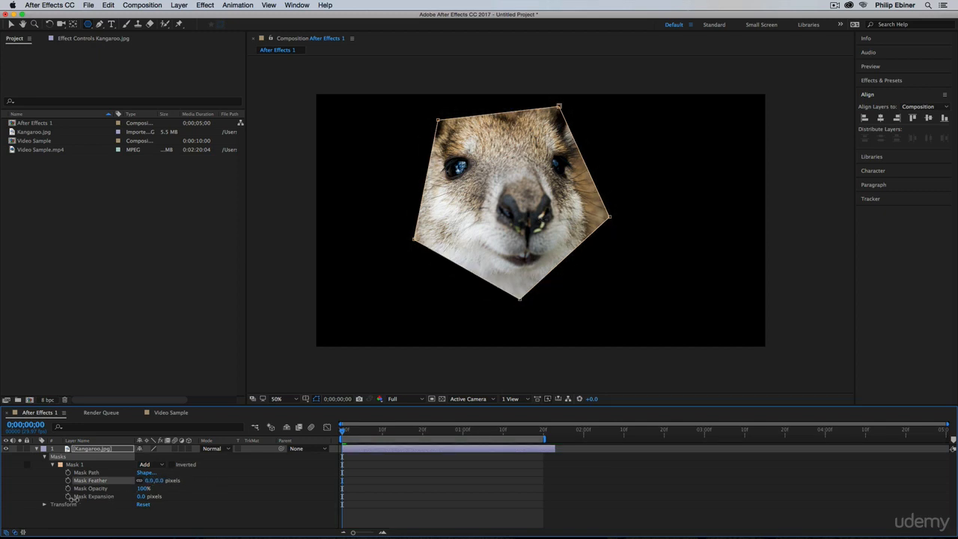
left_click_drag(150, 481, 174, 486)
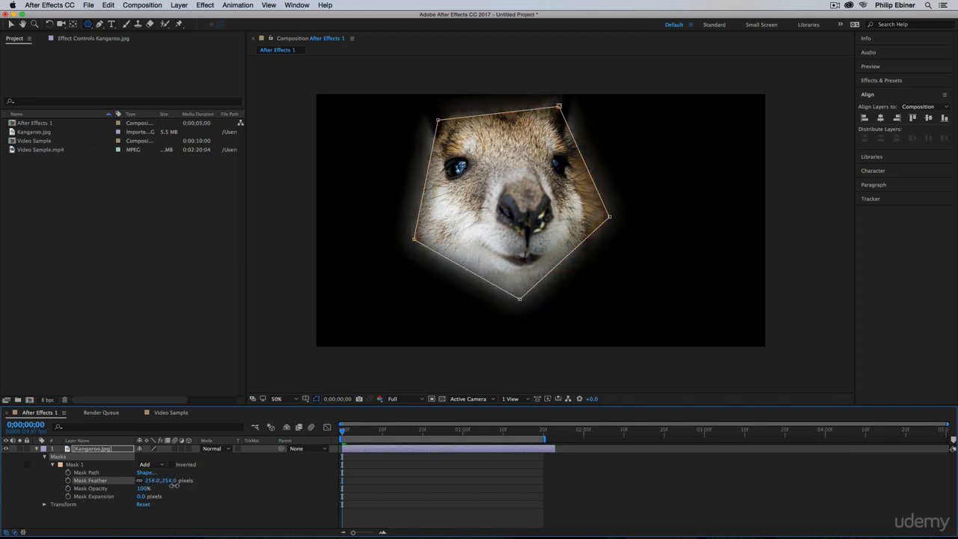
left_click(153, 480)
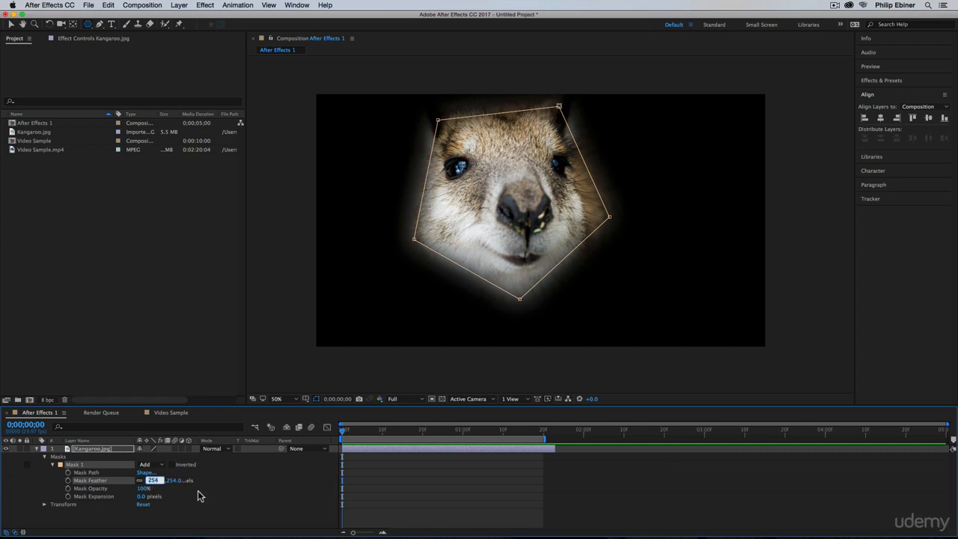
left_click(140, 431)
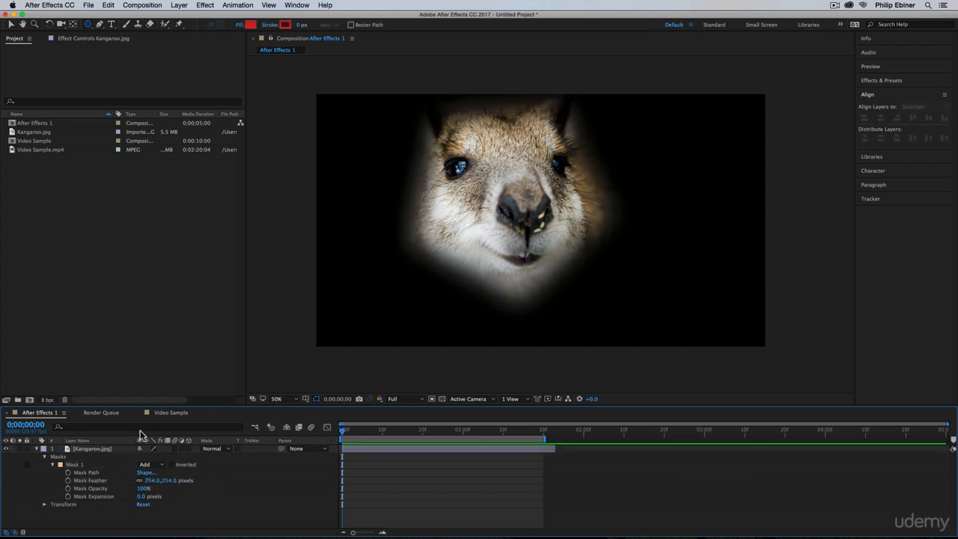